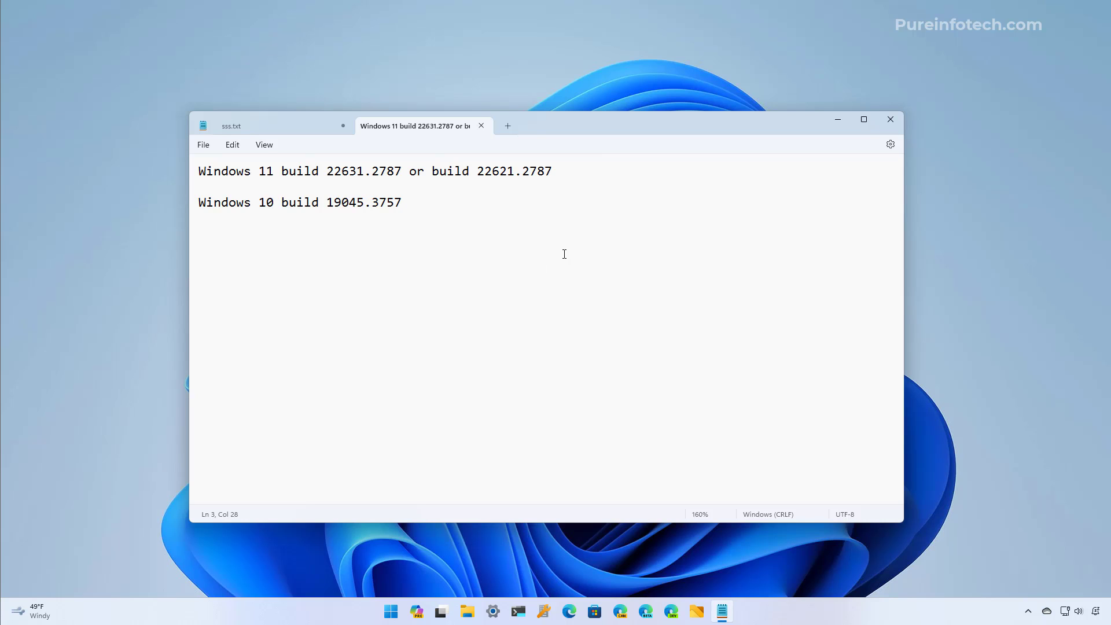
Minimize the Notepad note that lists the Windows 11 and Windows 10 build numbers
left_click(837, 123)
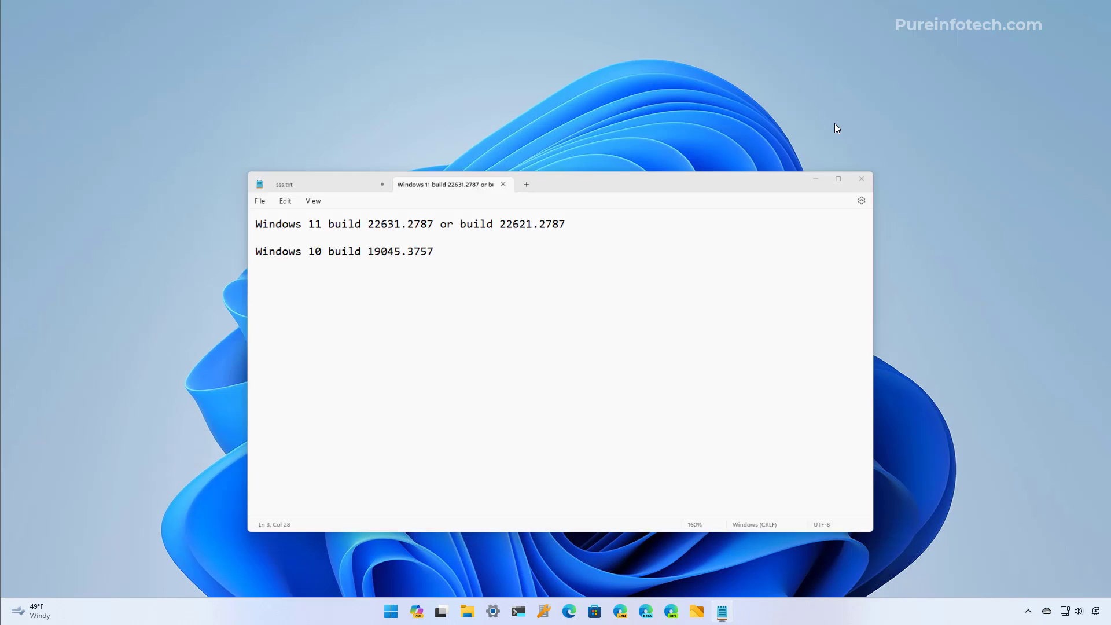
Run winver from the Run dialog to check the installed Windows version
key("super")
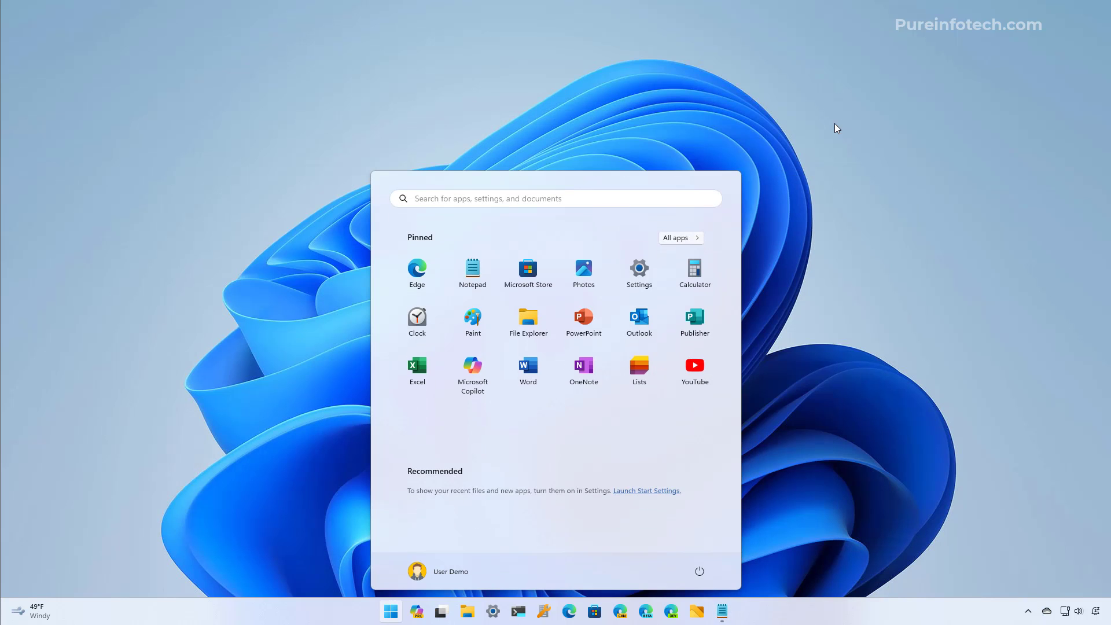
type("run")
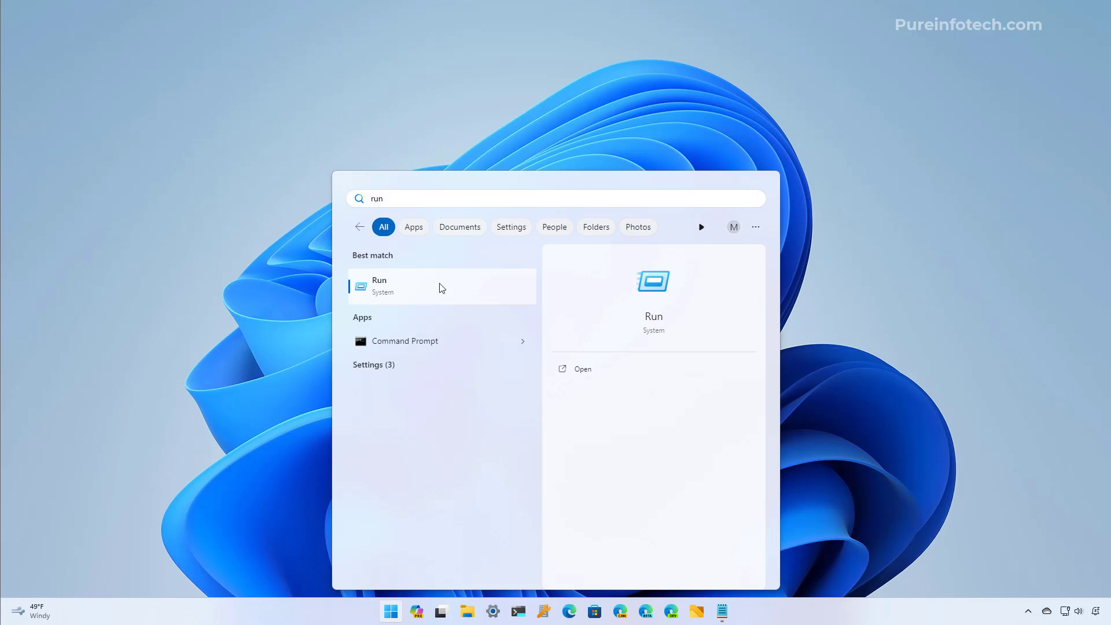
left_click(442, 287)
type("winver")
key("Return")
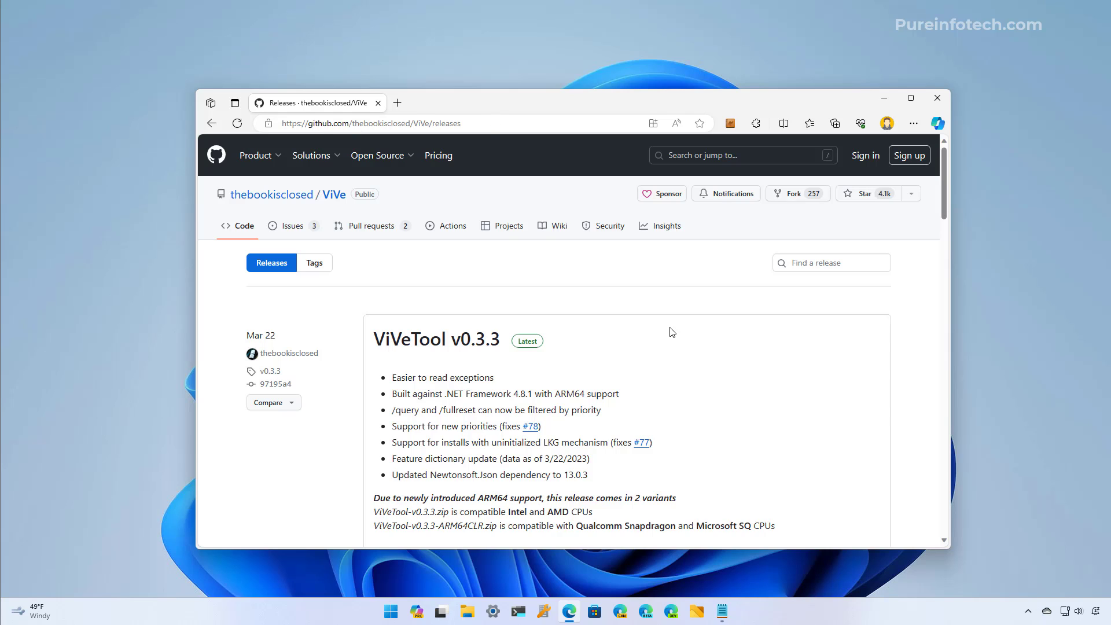
Download ViVeTool-v0.3.3.zip from the release assets and show it in its folder
scroll(672, 332, "down", 3)
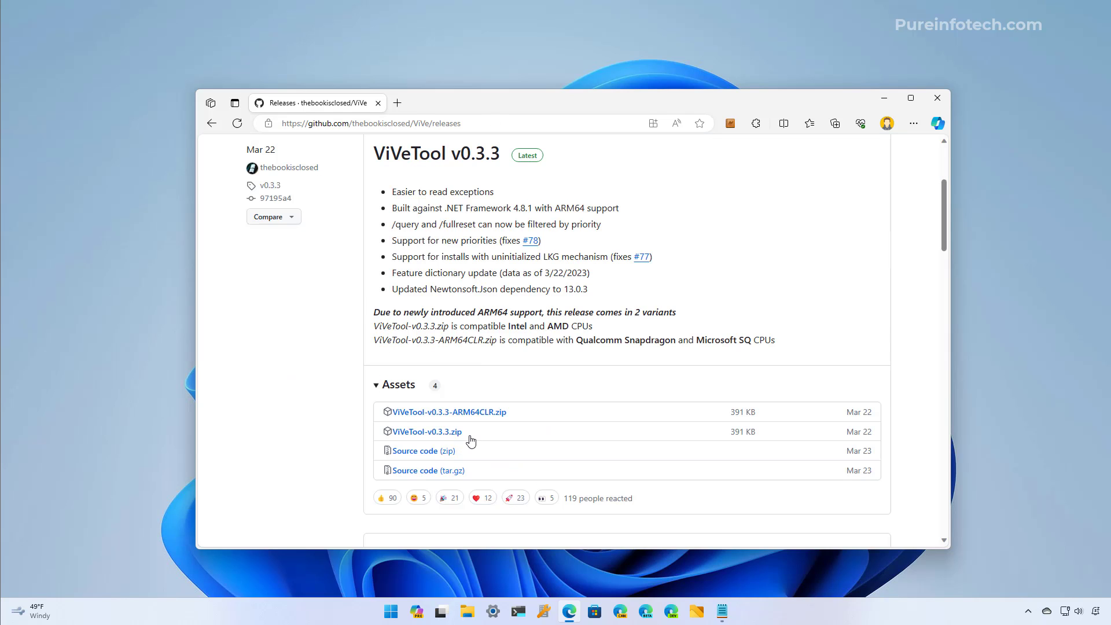
left_click(449, 440)
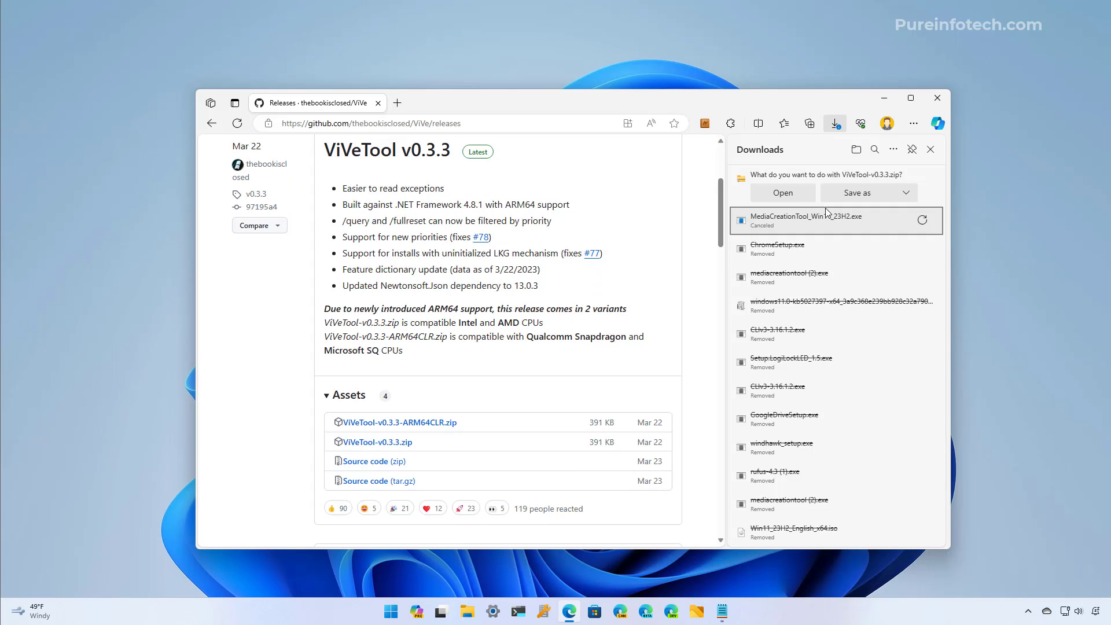
left_click(867, 194)
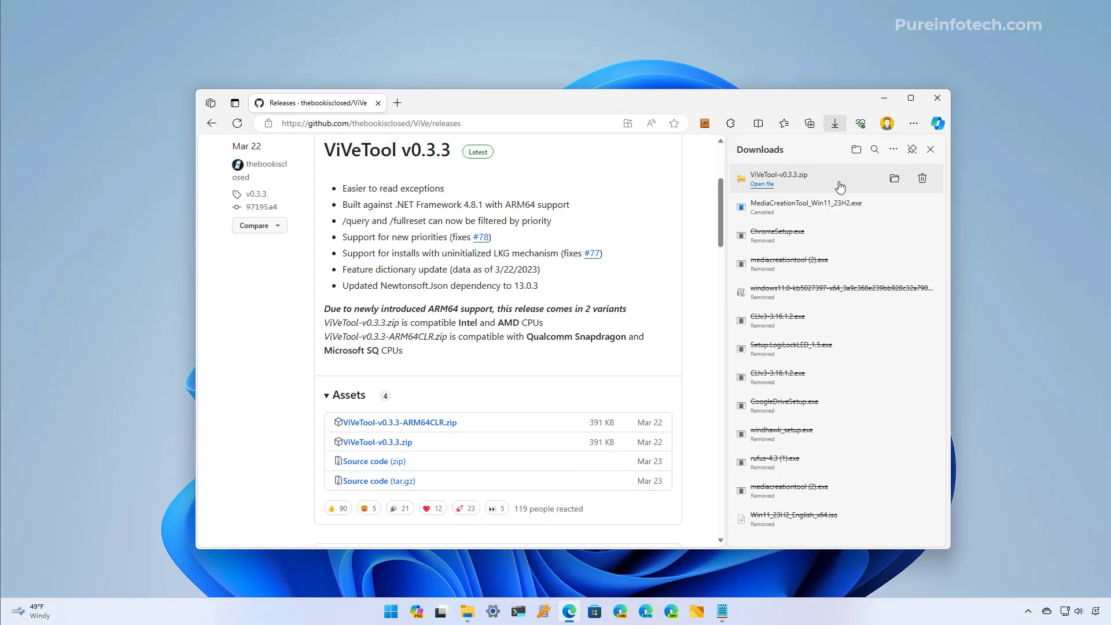
left_click(894, 180)
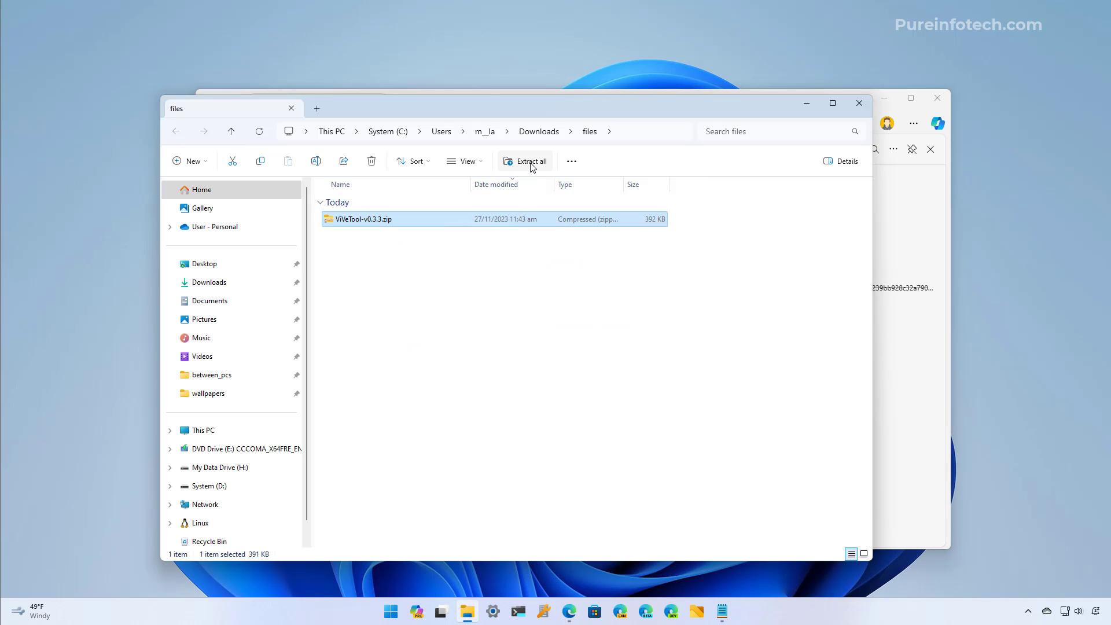
Start extracting the ViVeTool zip, cancel it, and close File Explorer and Edge
left_click(531, 164)
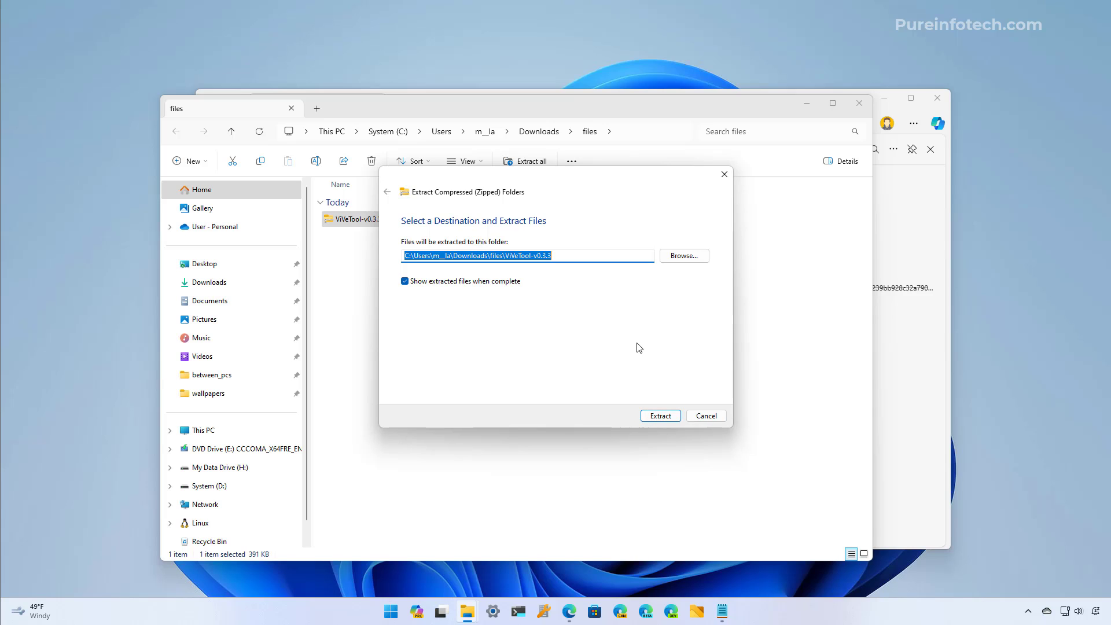
left_click(706, 416)
left_click(859, 103)
left_click(936, 98)
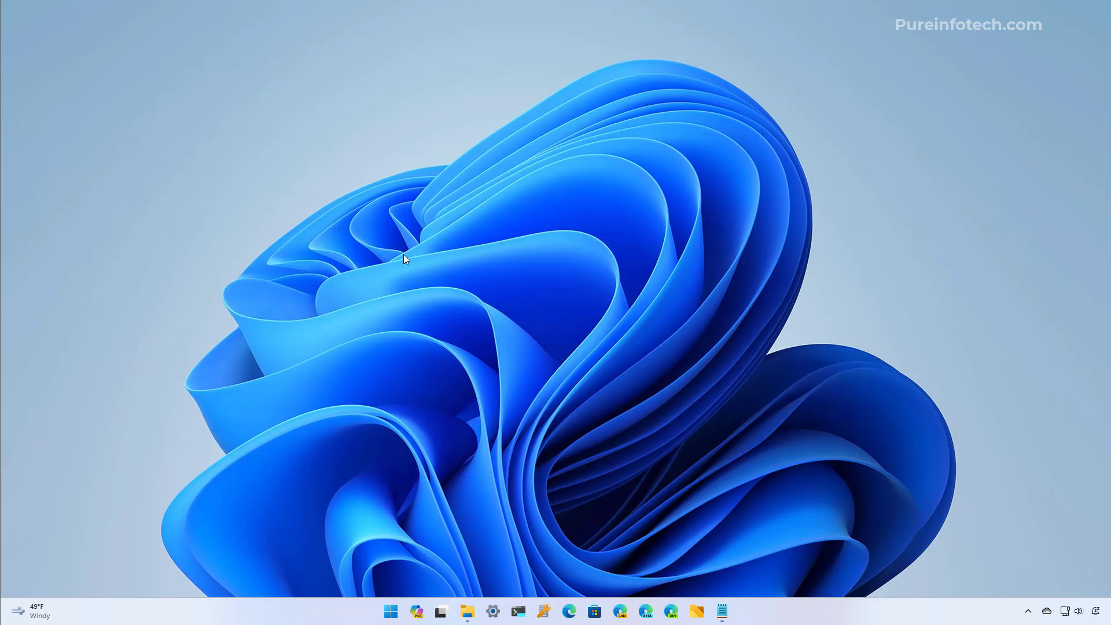
Launch Terminal Preview as administrator and approve the UAC prompt
key("super")
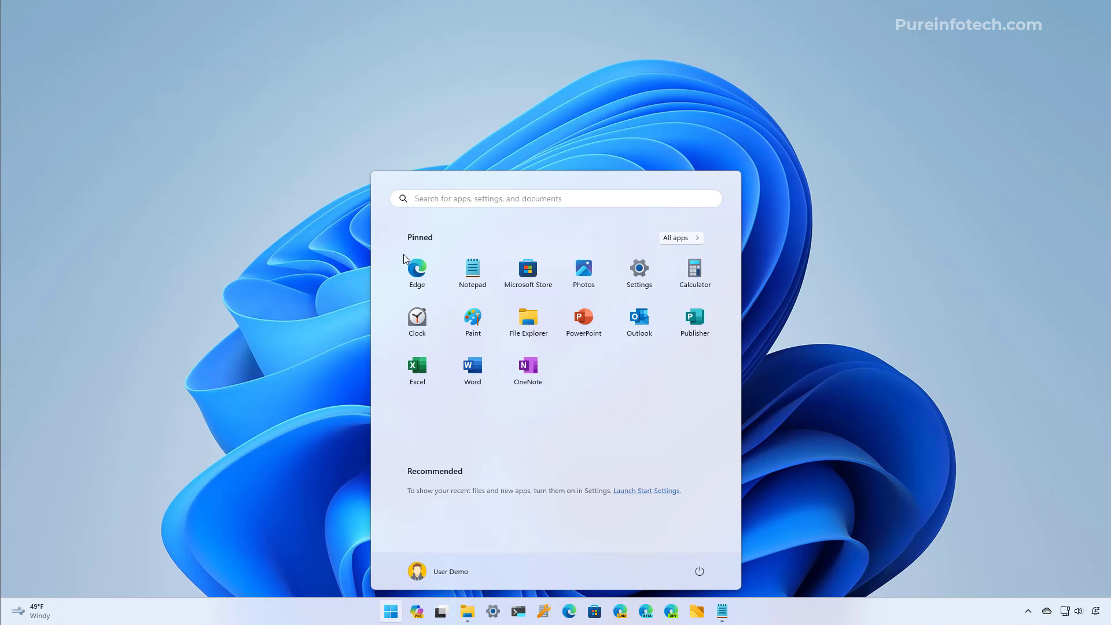
type("ter")
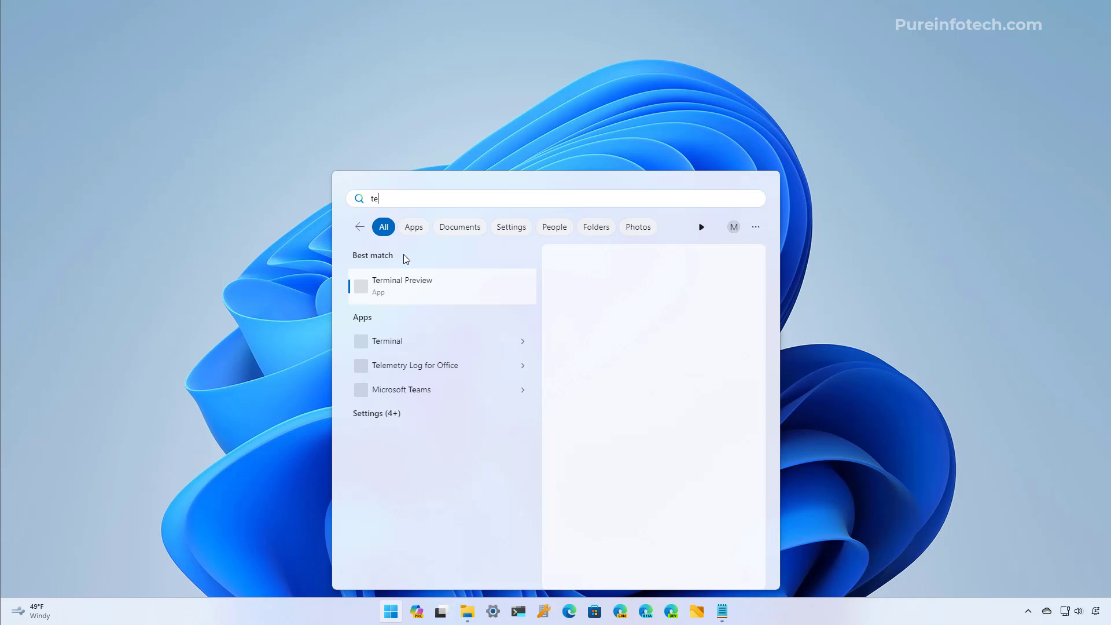
right_click(429, 287)
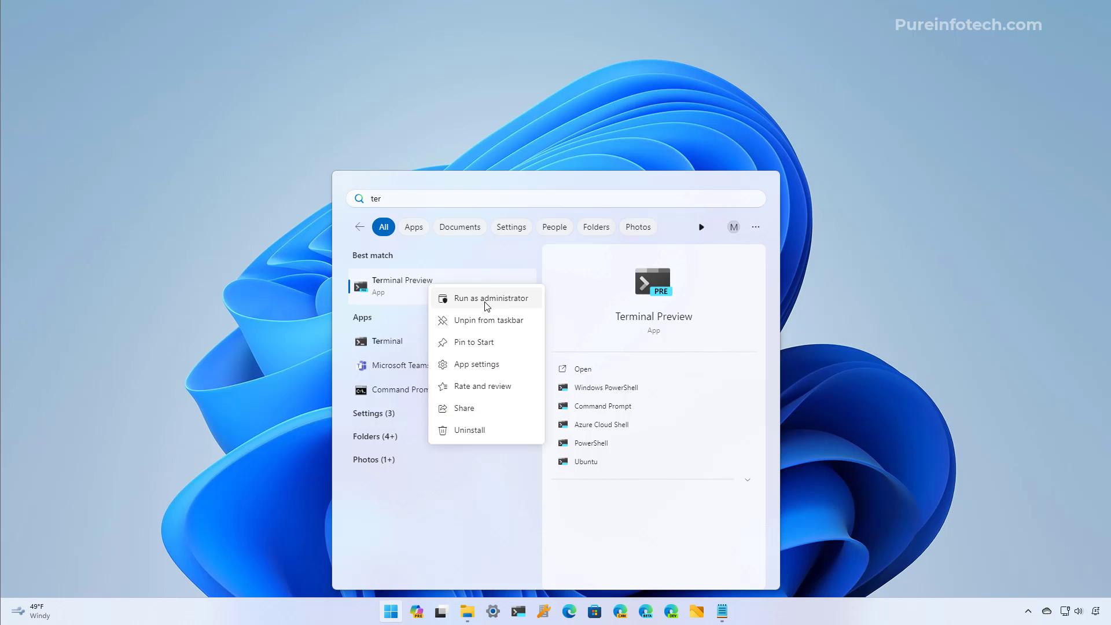
left_click(486, 298)
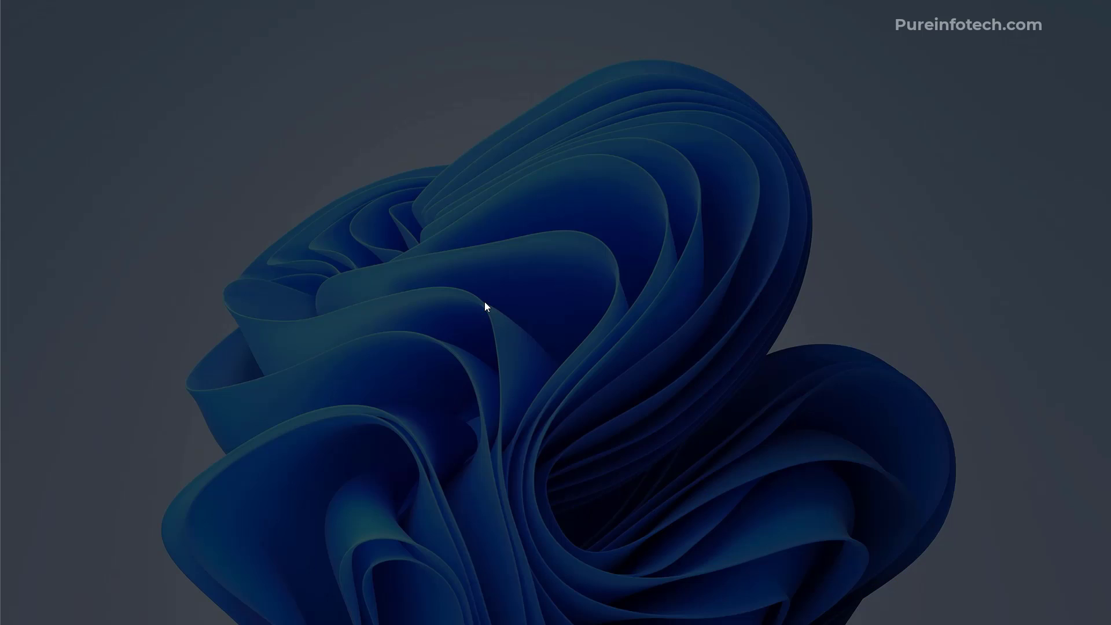
left_click(501, 403)
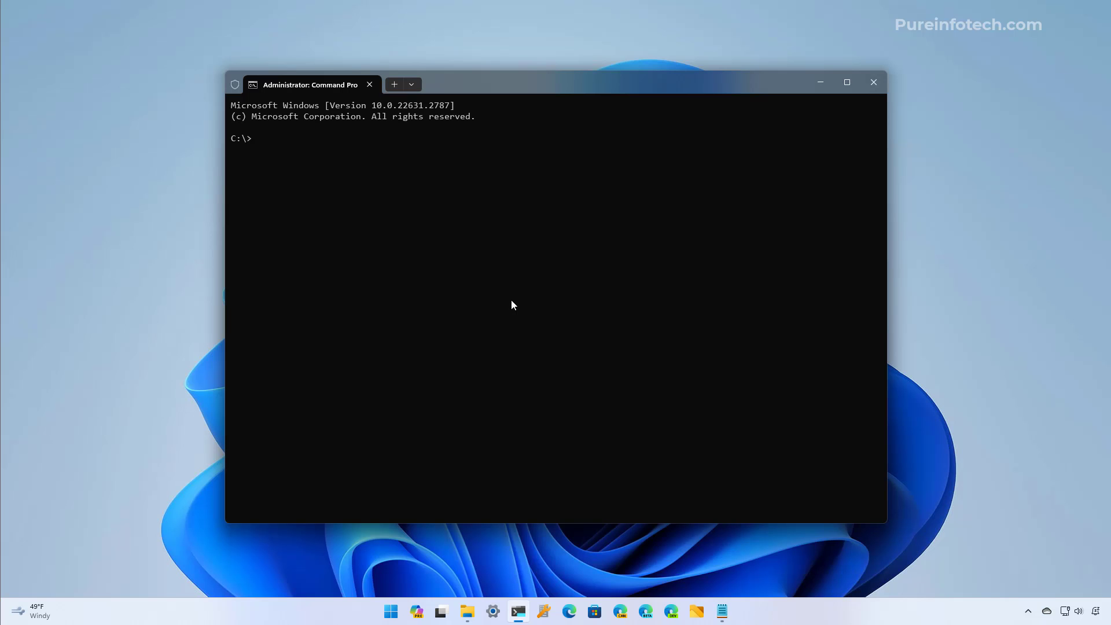
Run 'cd vivetool' then 'vivetool /enable /id:44353396' in the elevated prompt
type("cd vivetool")
key("Return")
type("vivetool /enable /id:44353396")
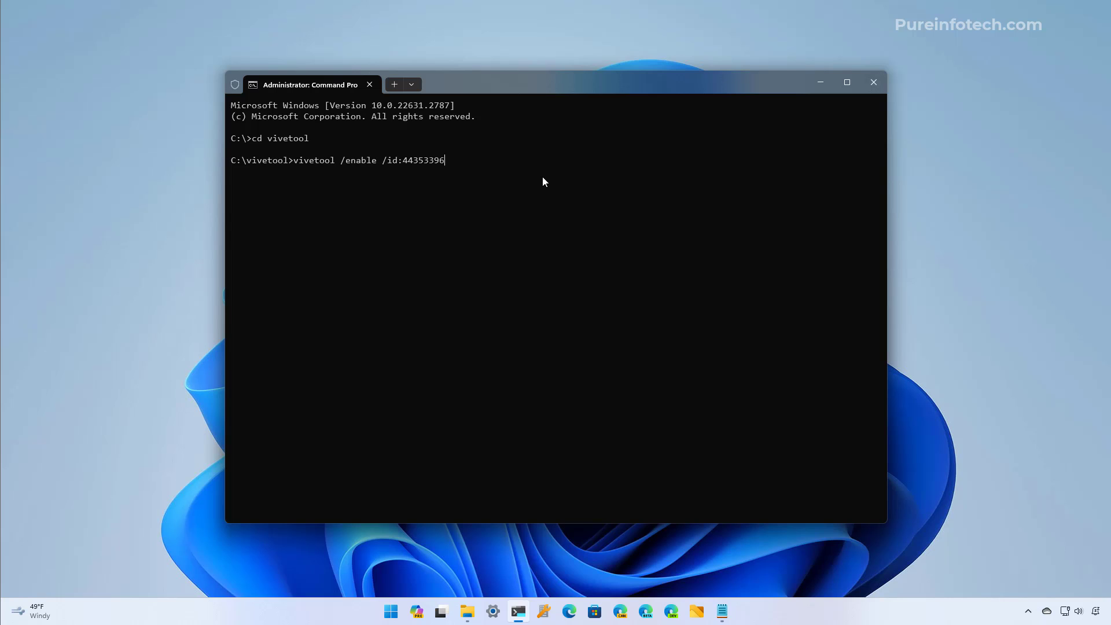
key("Return")
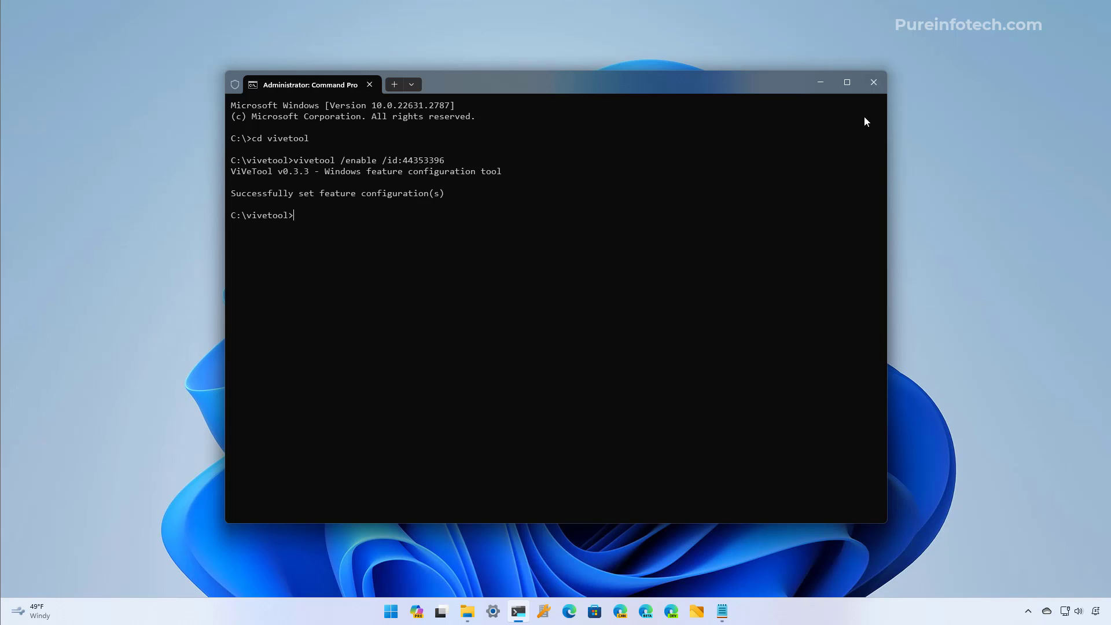
Close the terminal, restart Windows, and search Start for 'explor' after reboot
left_click(875, 83)
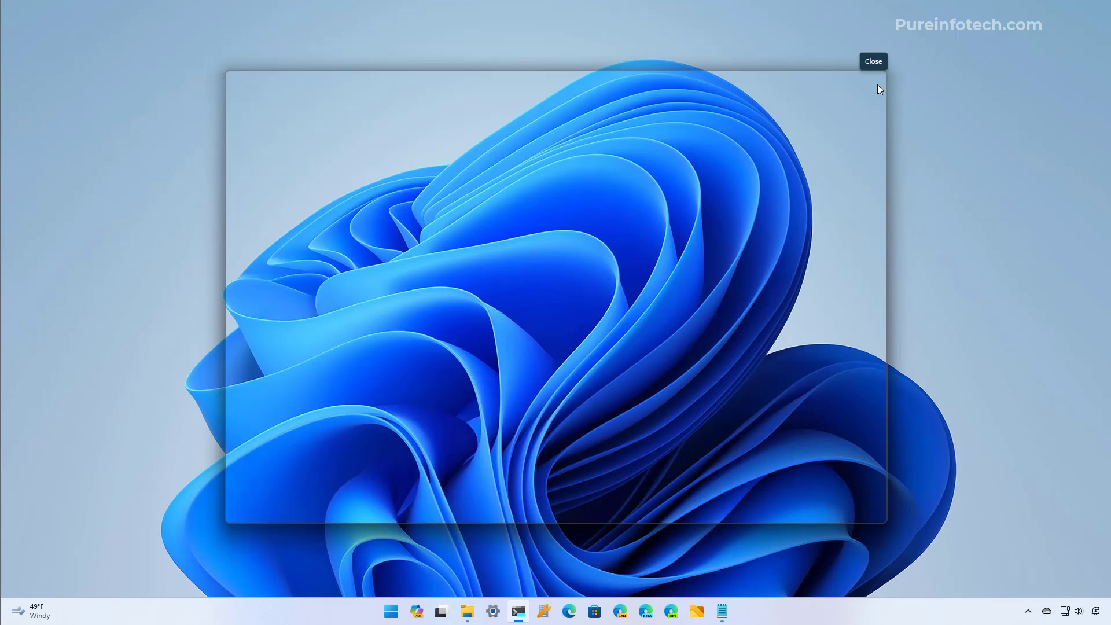
left_click(395, 614)
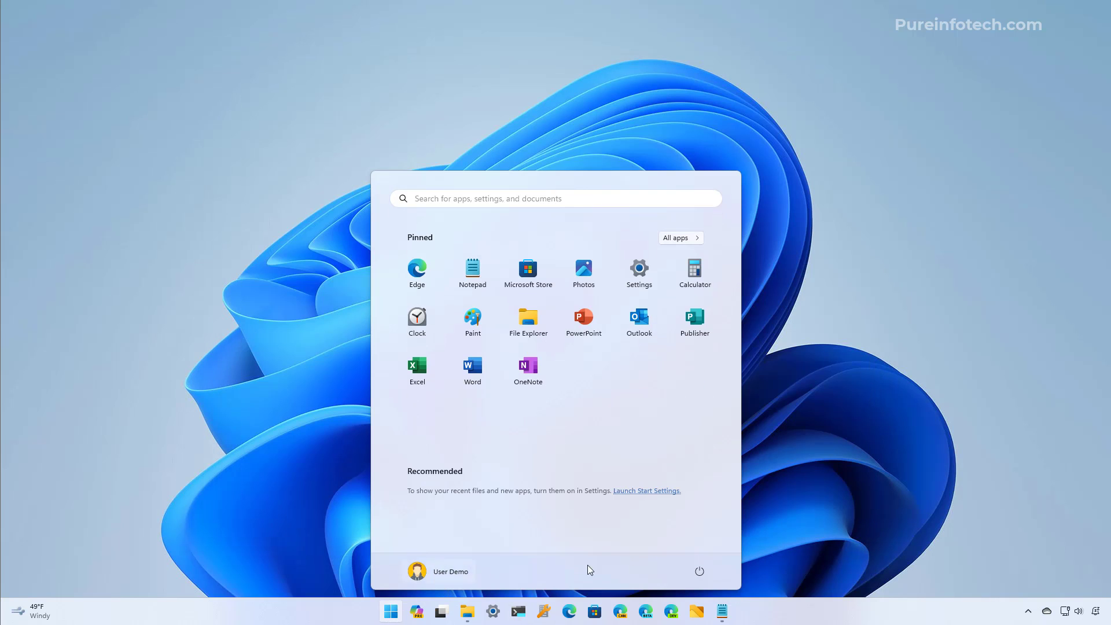
left_click(699, 571)
left_click(699, 544)
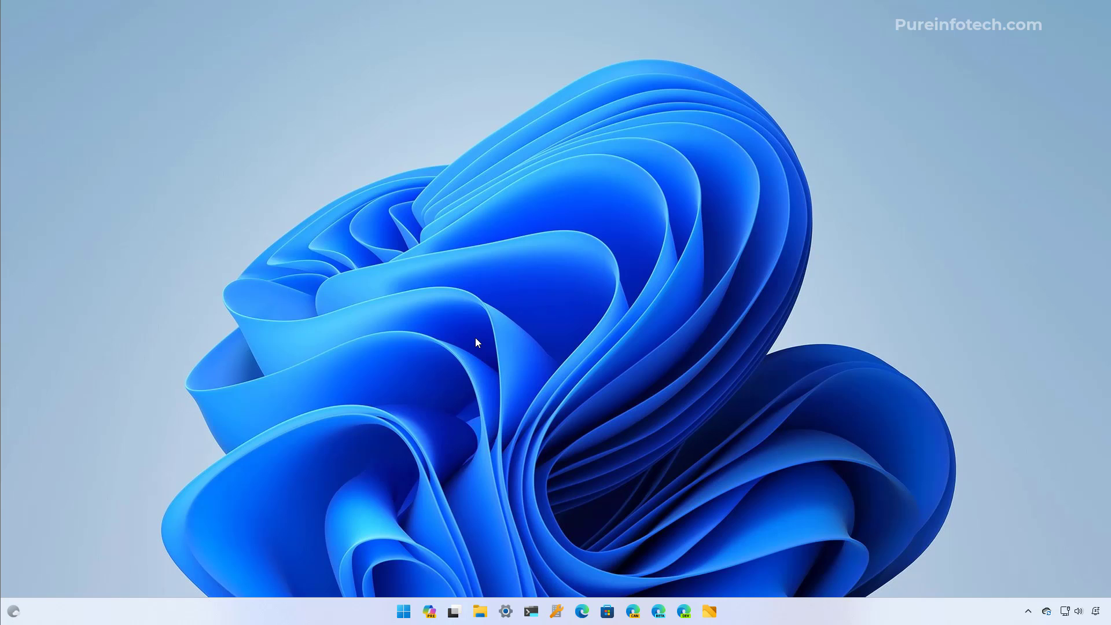
key("super")
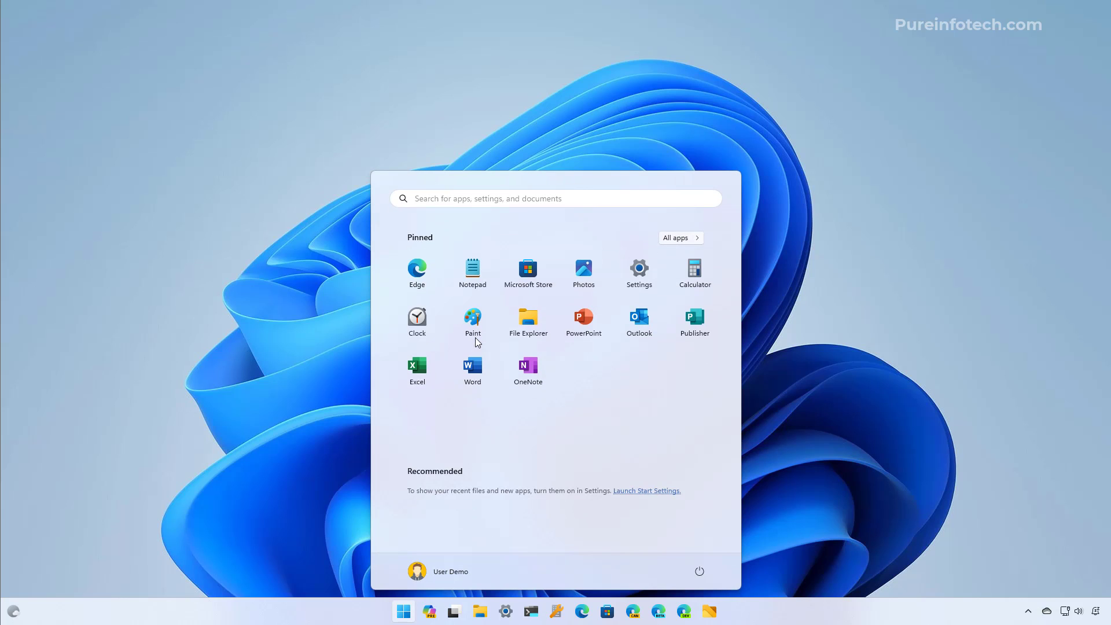
type("explor")
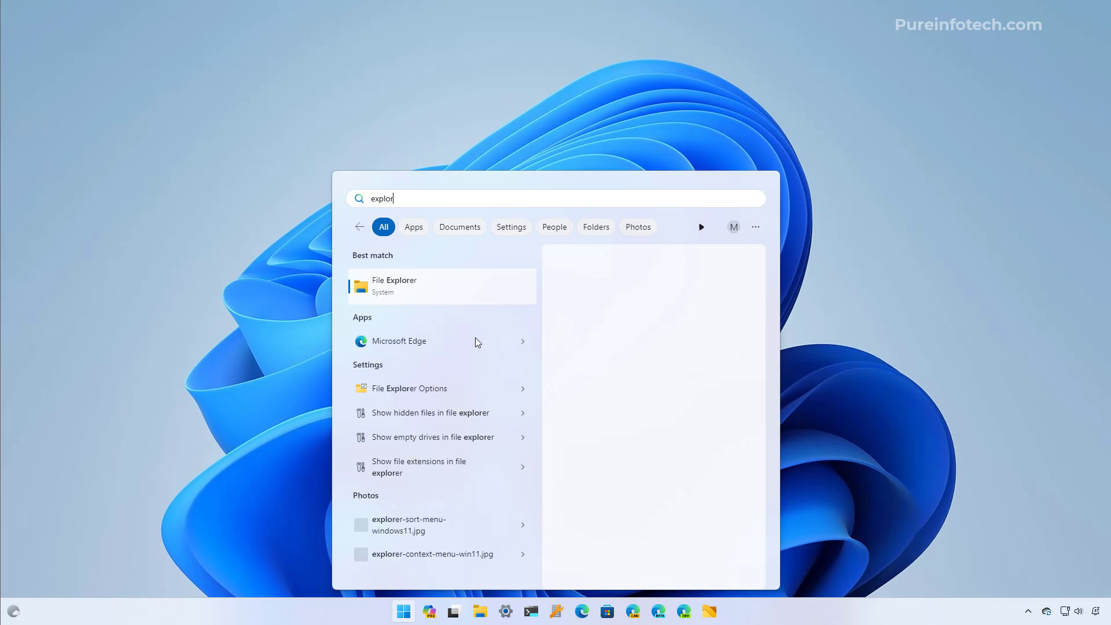
Open File Explorer and navigate to C:\Windows\System32 through the address bar
left_click(412, 297)
left_click(398, 138)
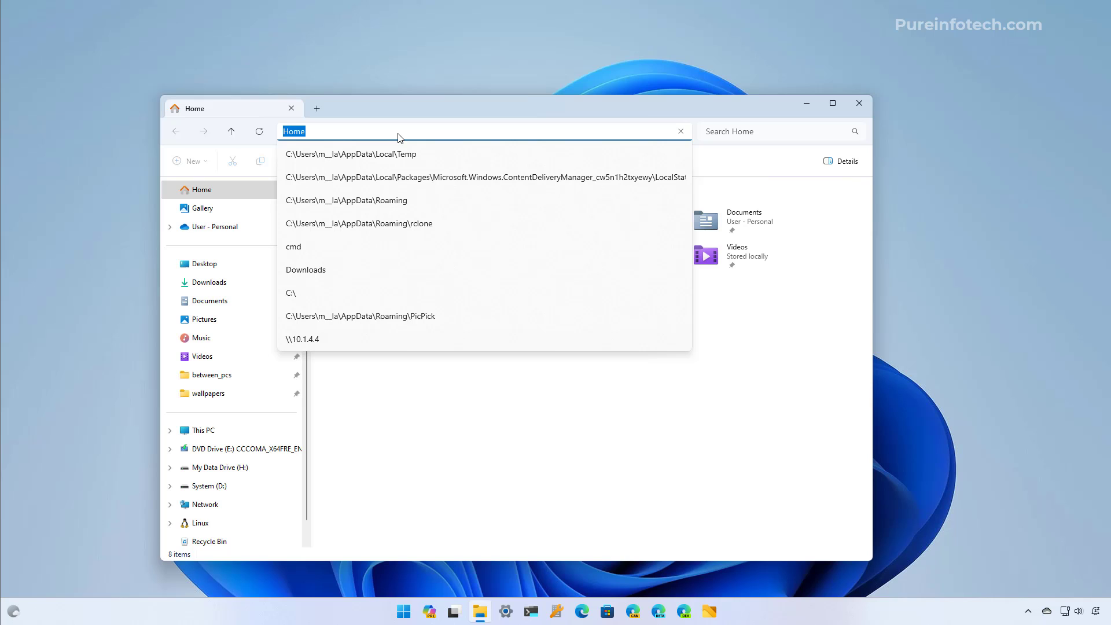
type("c")
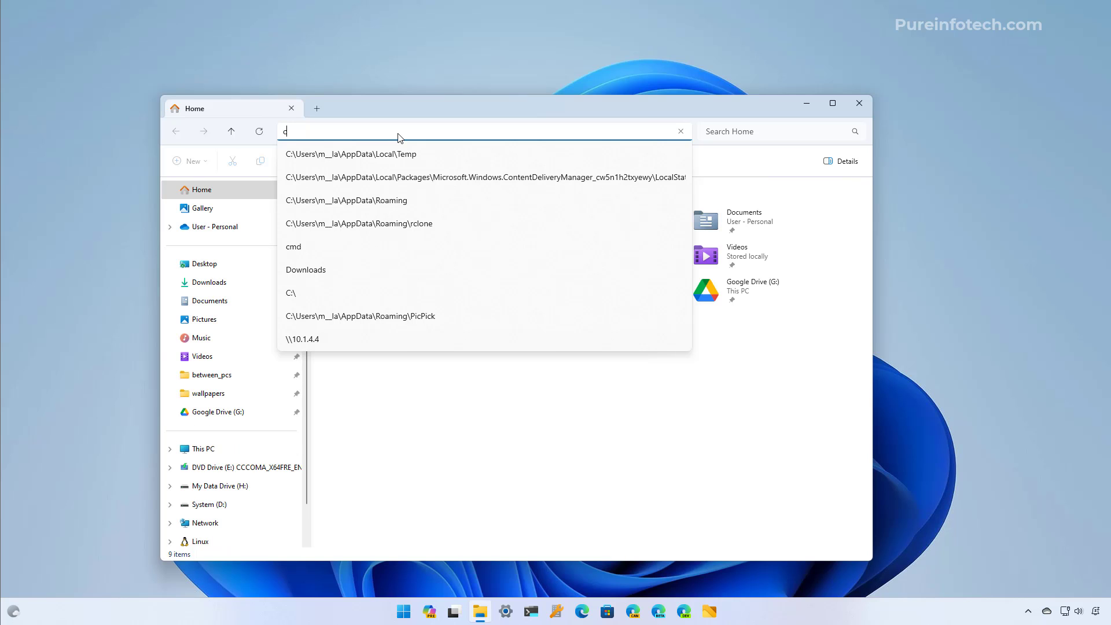
type(":")
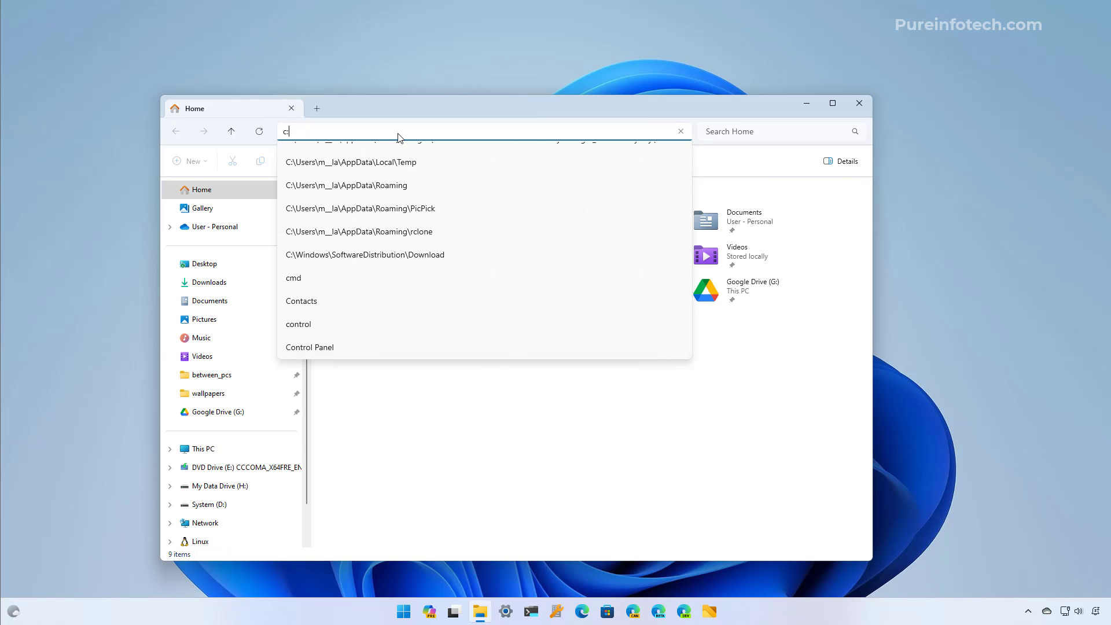
type("\\")
type("windo")
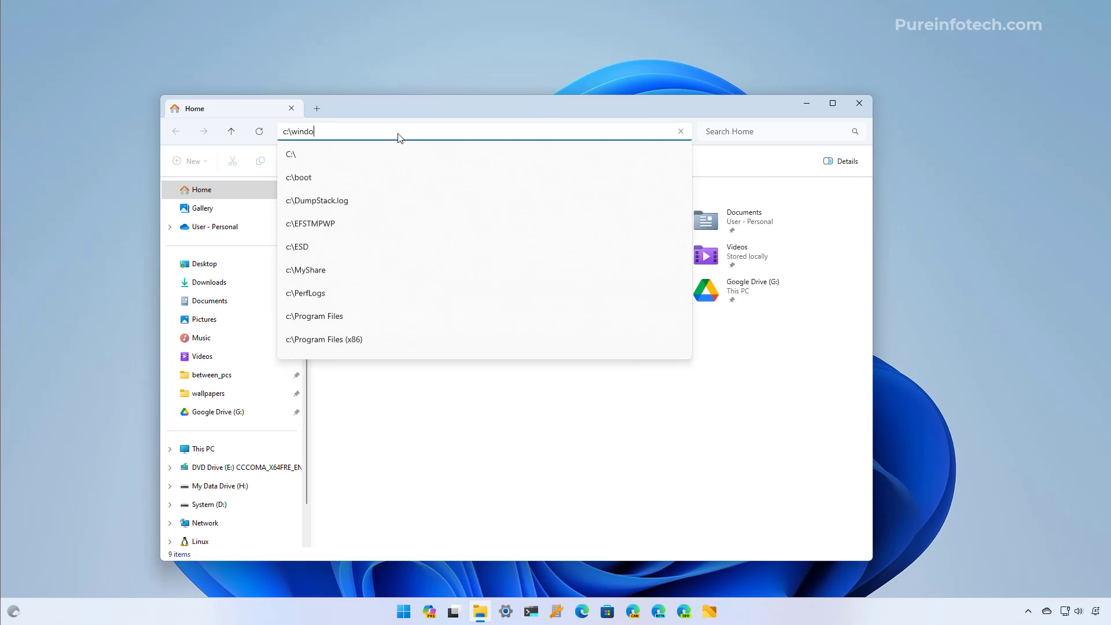
type("ws\\syst")
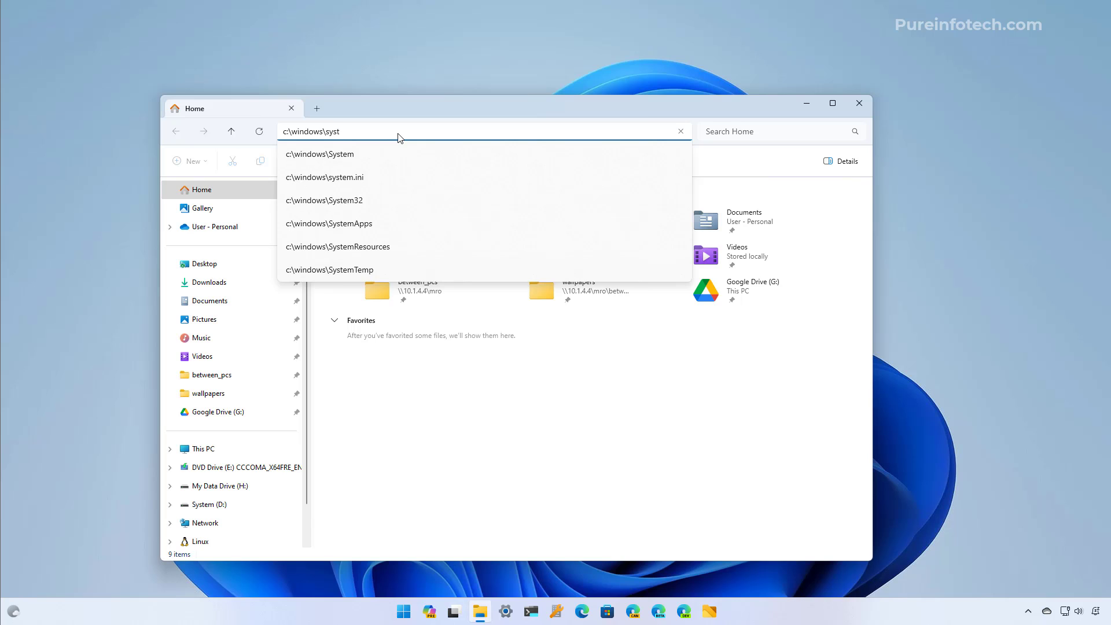
left_click(367, 201)
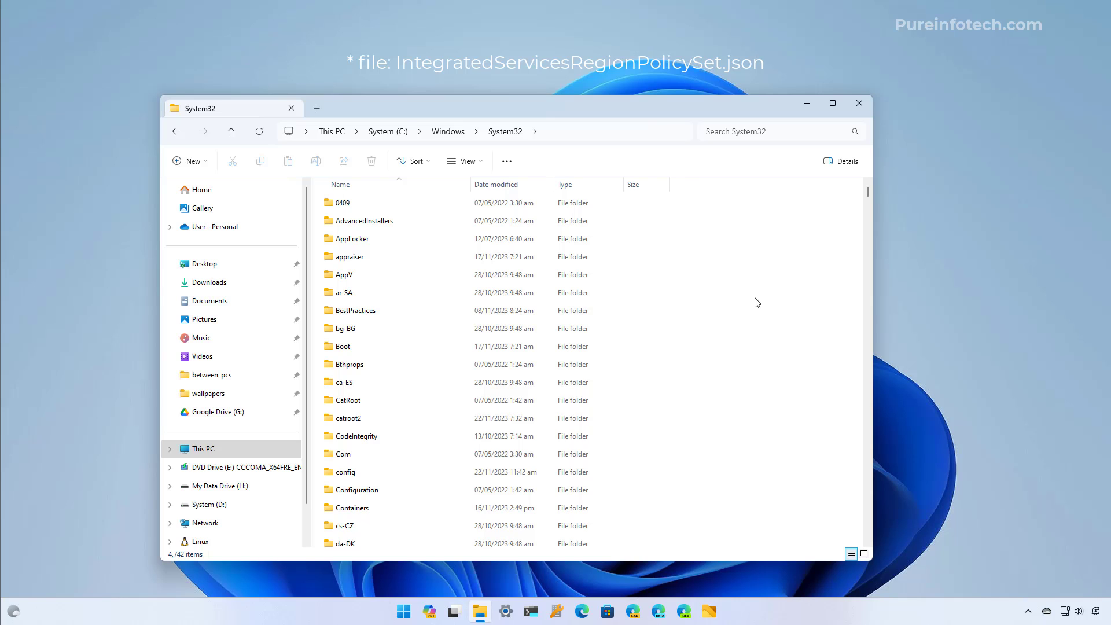
Open the advanced security settings of IntegratedServicesRegionPolicySet.json
type("int")
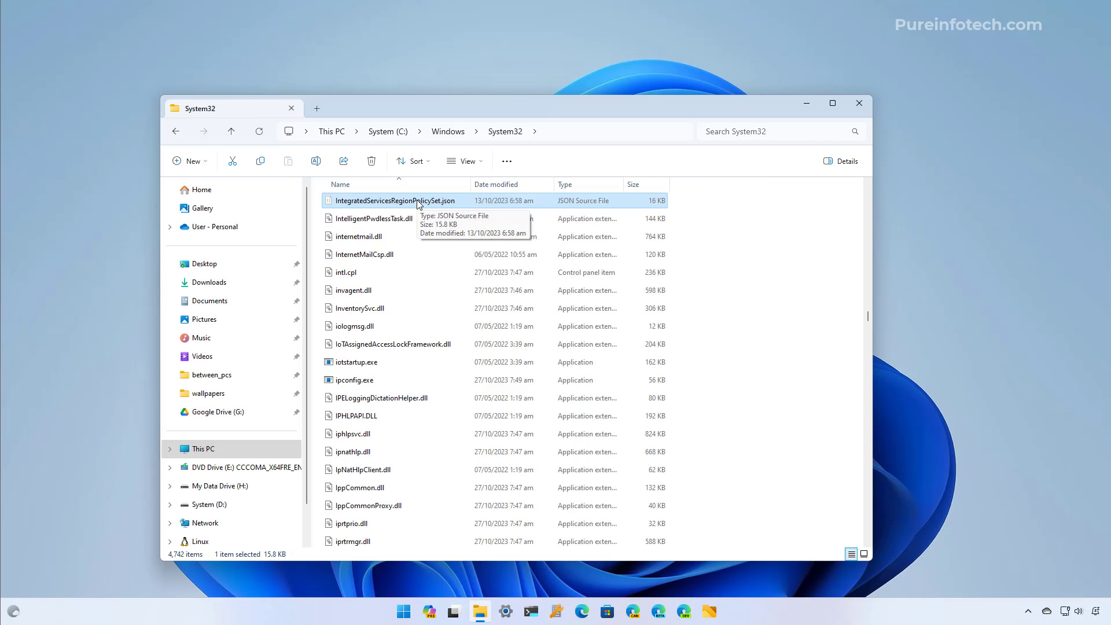
right_click(418, 203)
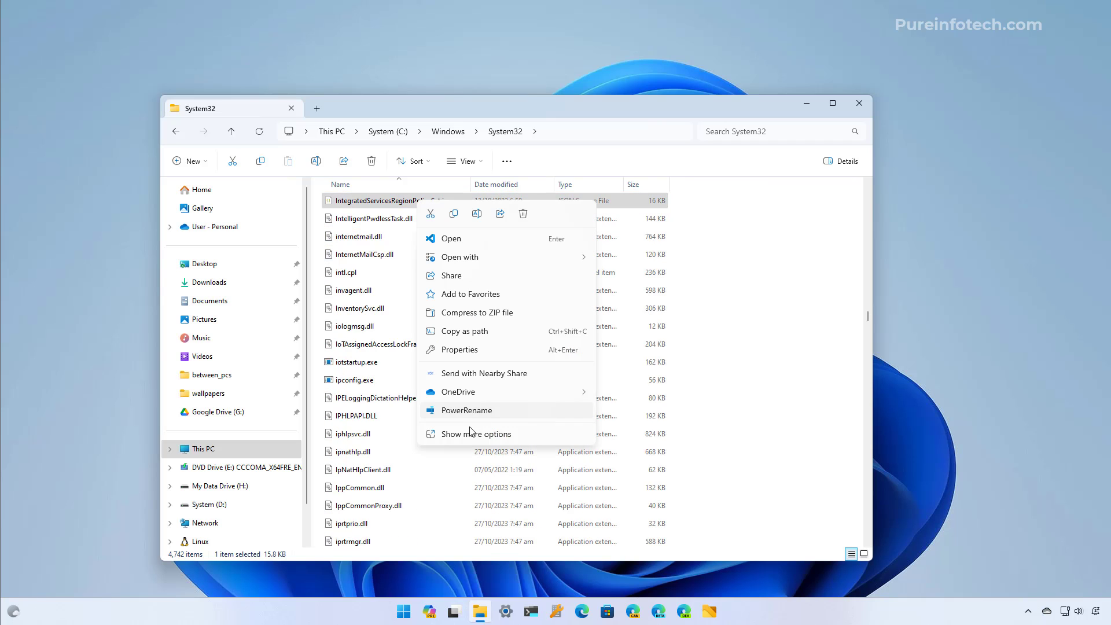
left_click(470, 350)
left_click(468, 228)
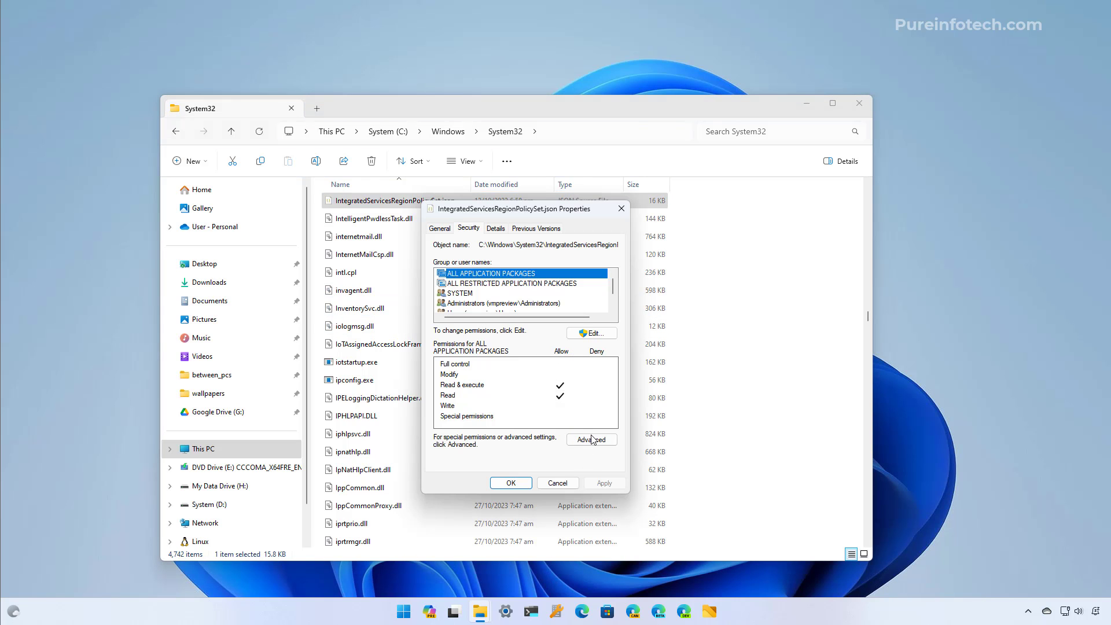
left_click(590, 441)
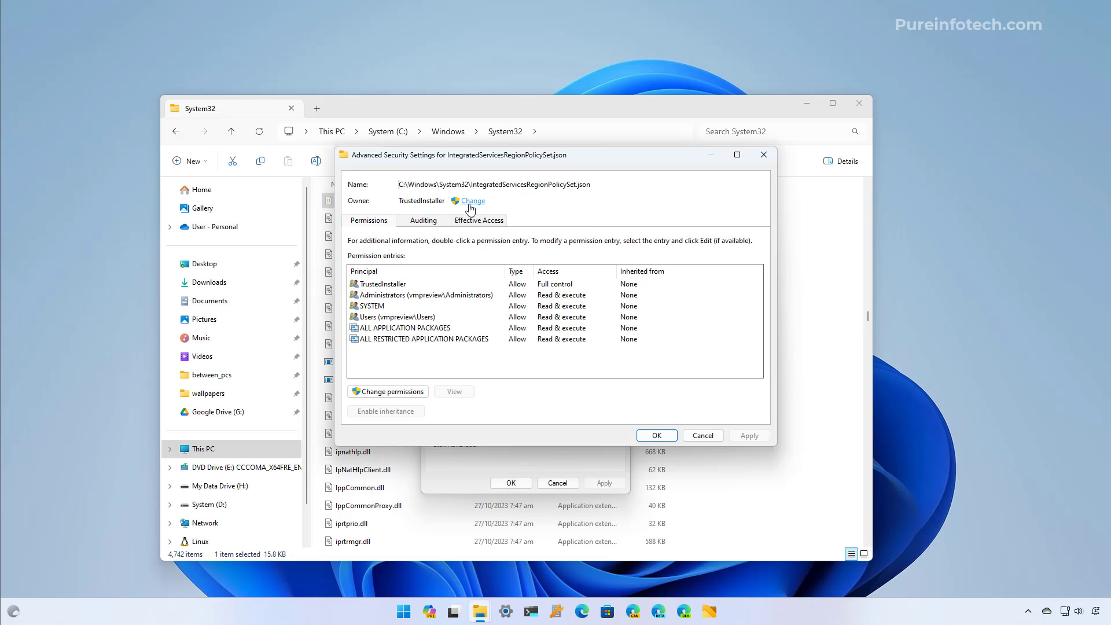
Change the file's owner to Administrators and apply the change
left_click(499, 202)
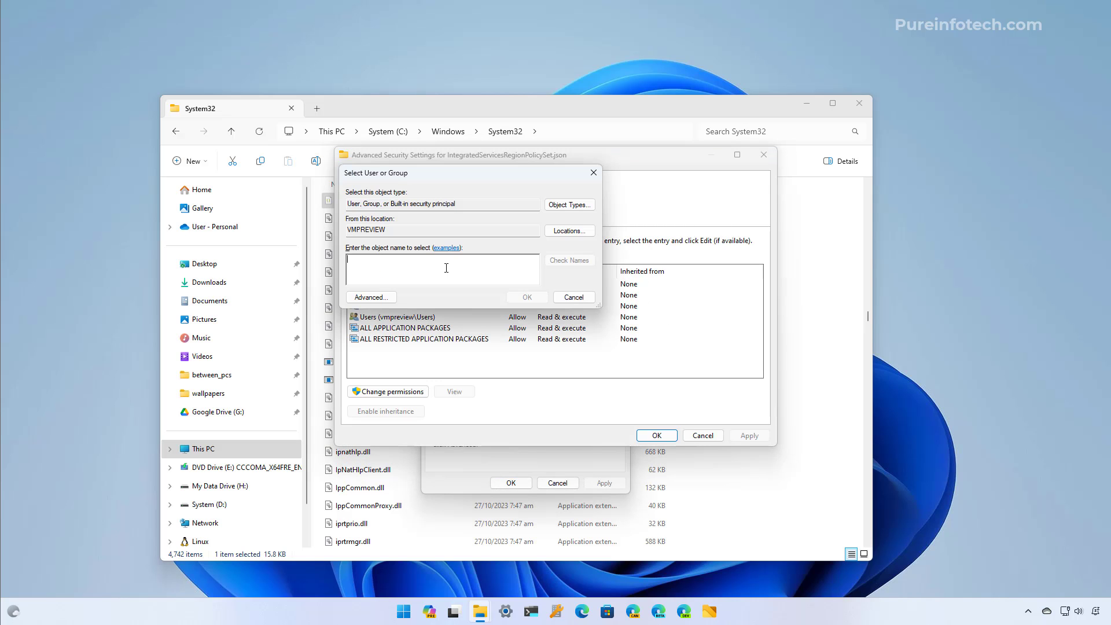
type("administrators")
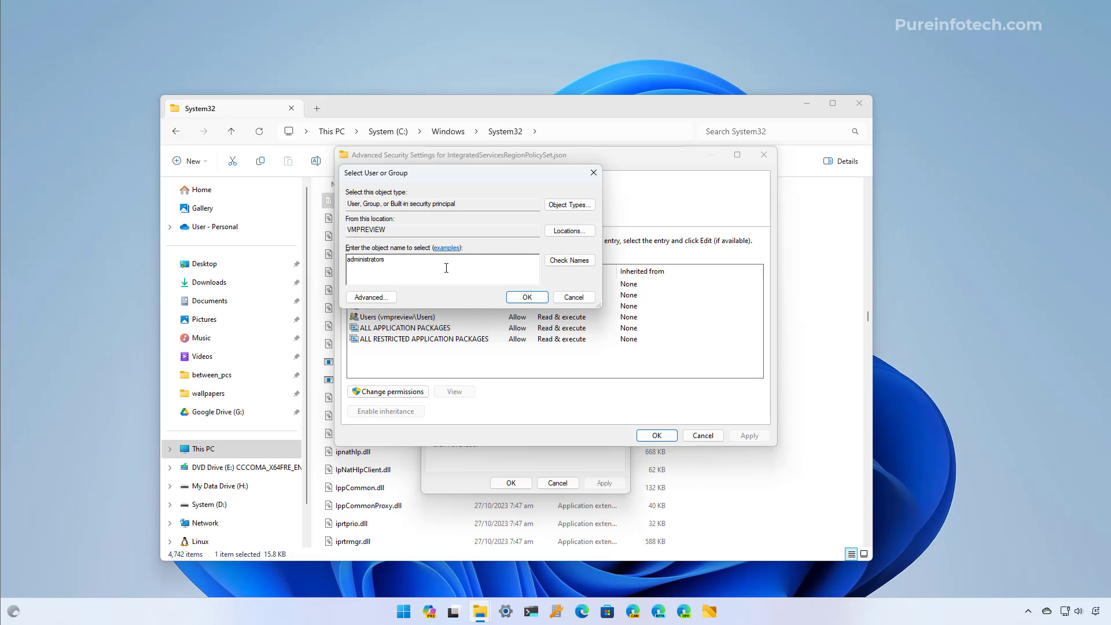
left_click(569, 260)
left_click(528, 297)
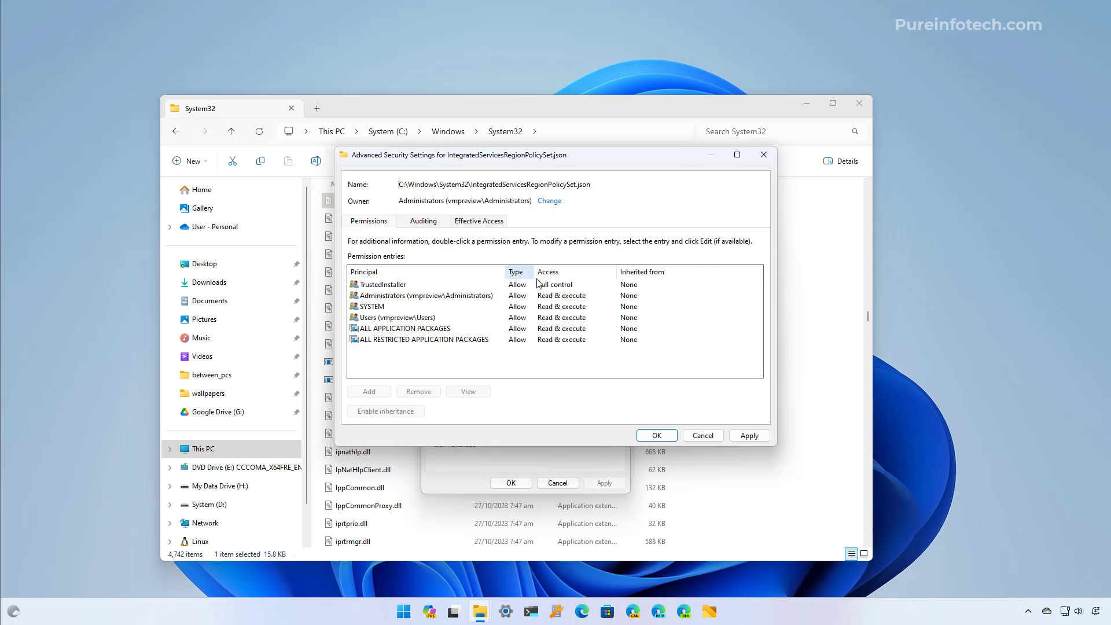
left_click(750, 436)
left_click(647, 348)
left_click(657, 437)
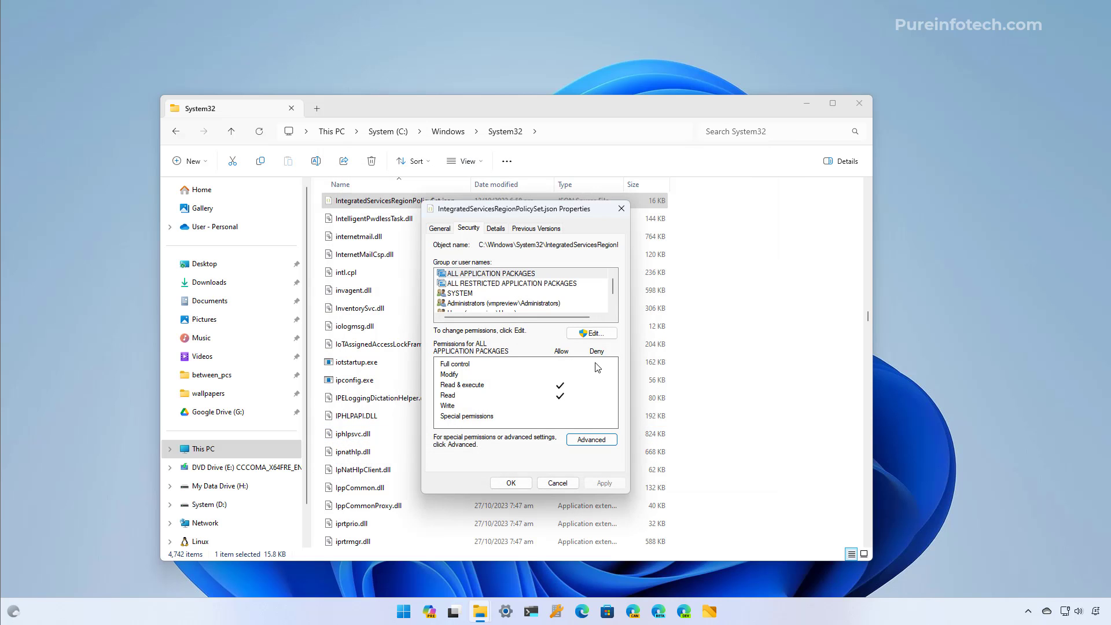
Allow Administrators Full control of the JSON file, accept the warning, and close Properties
left_click(590, 334)
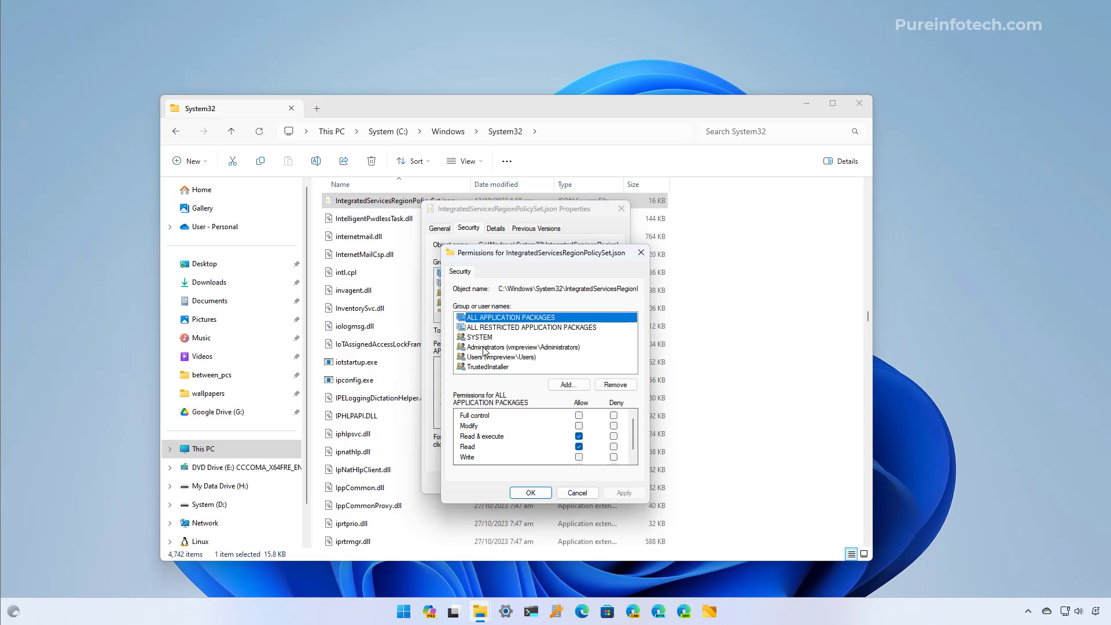
left_click(484, 347)
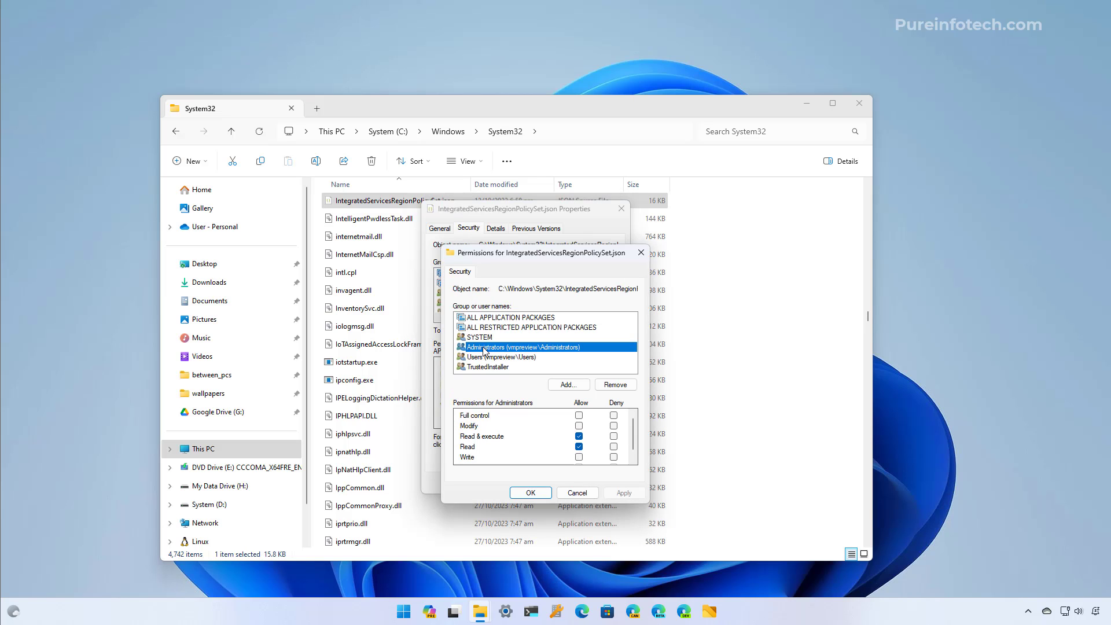
left_click(579, 416)
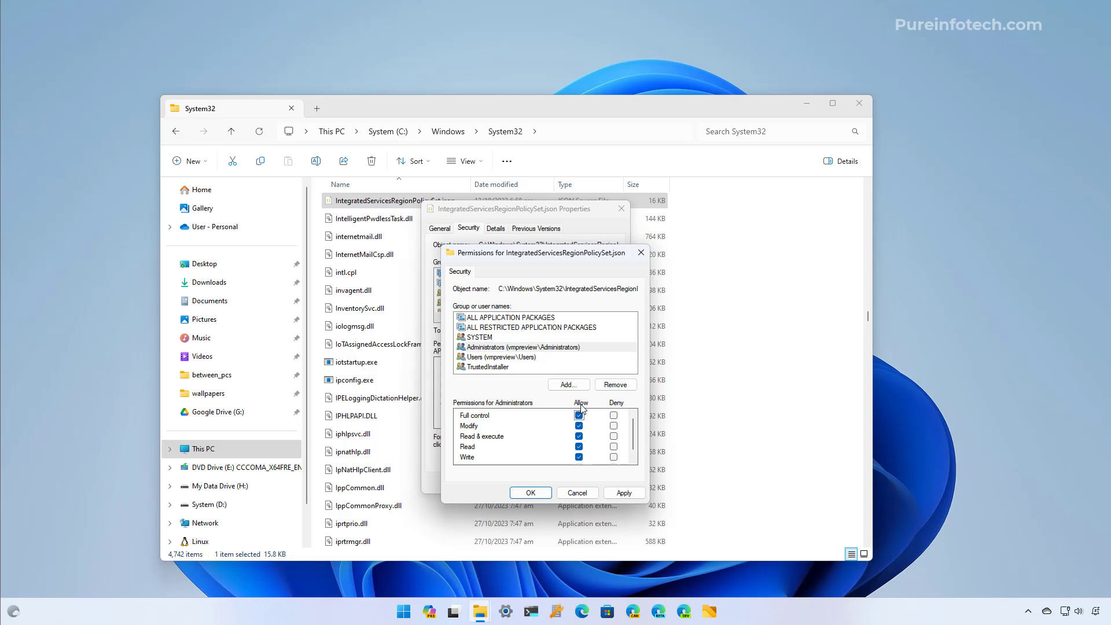
left_click(624, 493)
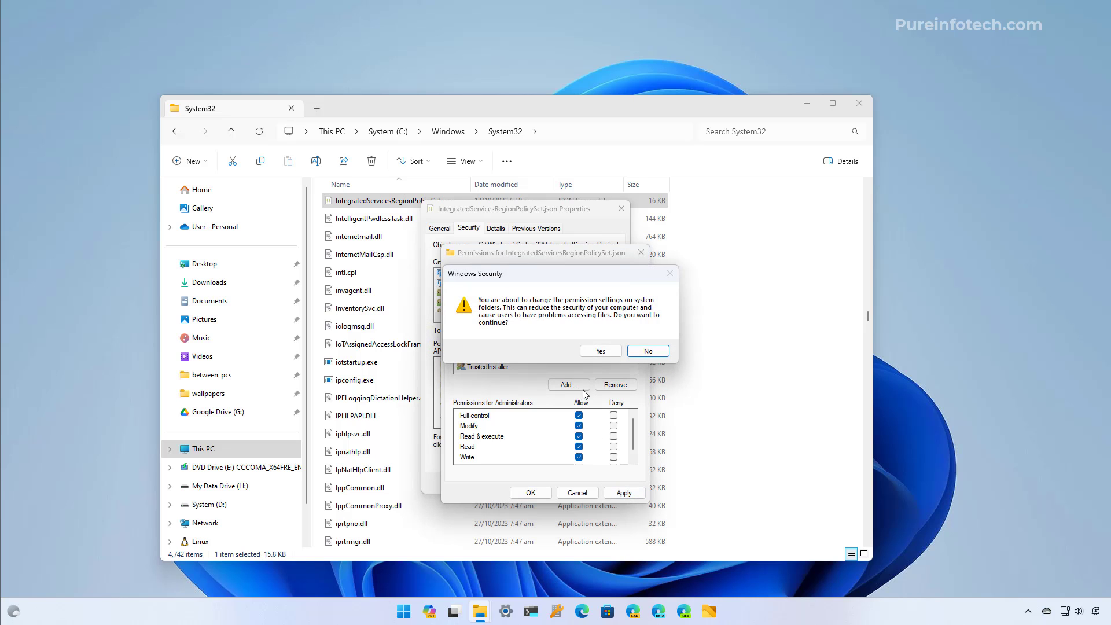
left_click(608, 350)
left_click(530, 489)
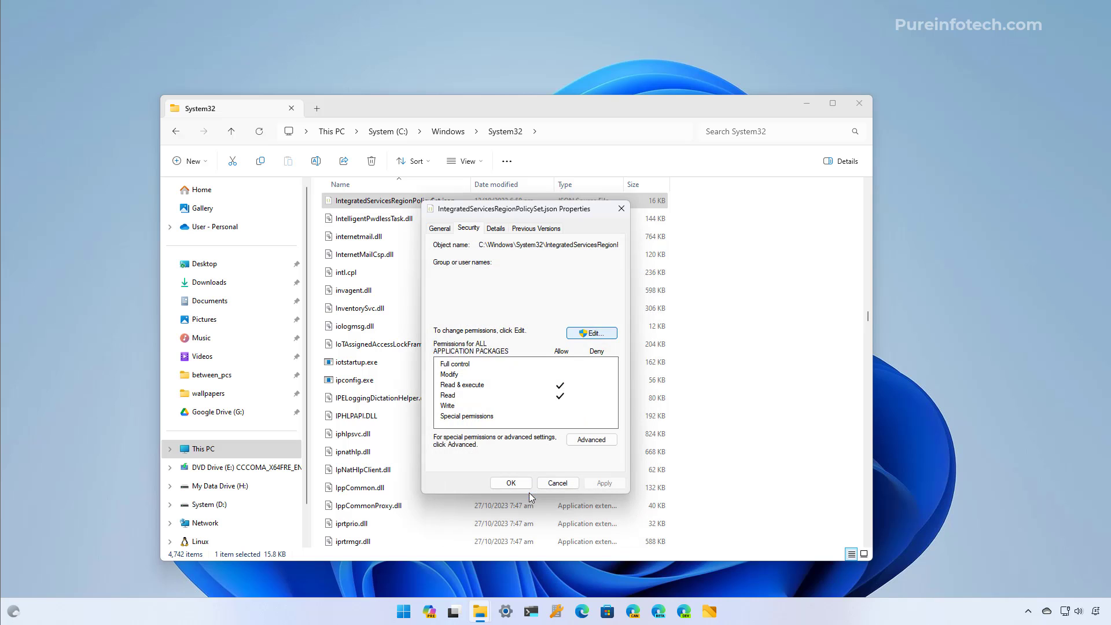
key("Return")
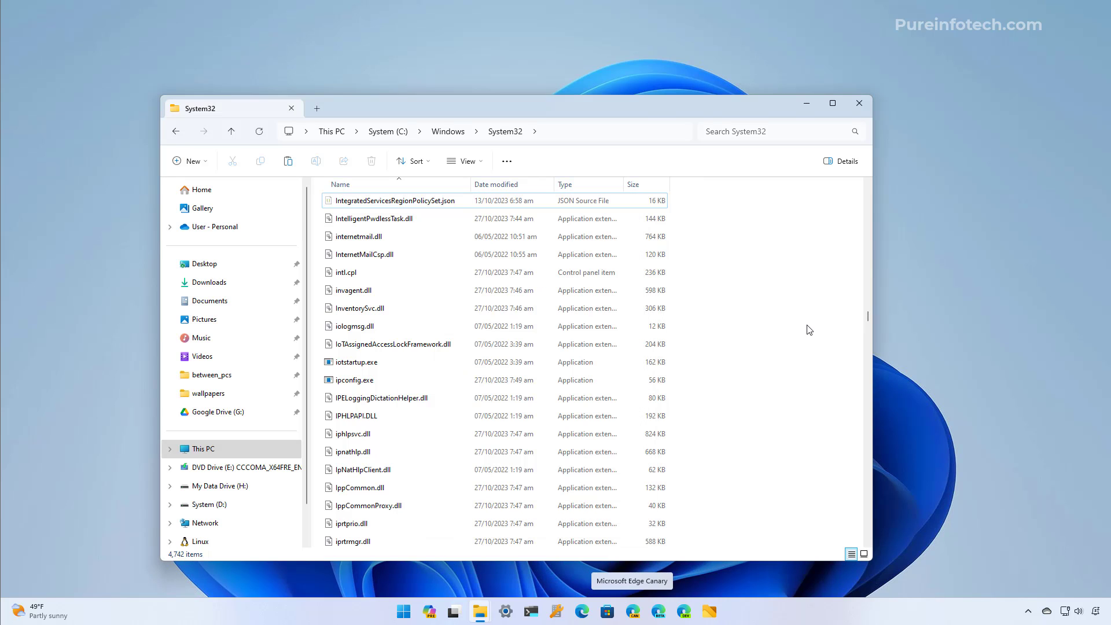
Copy IntegratedServicesRegionPolicySet.json and switch to the Downloads files folder window
right_click(436, 202)
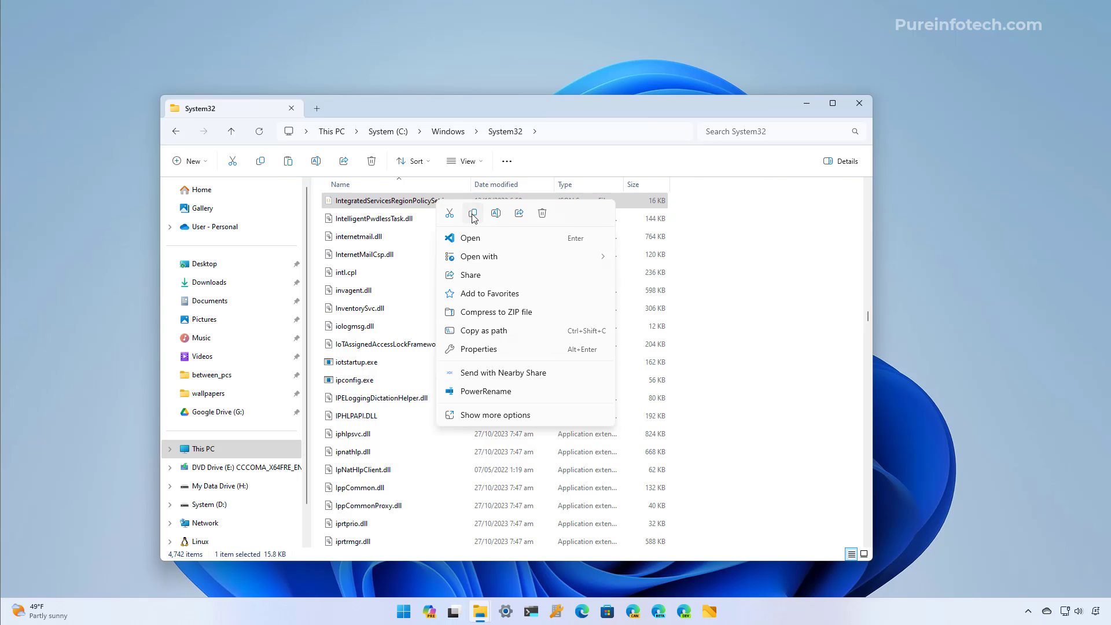
left_click(472, 217)
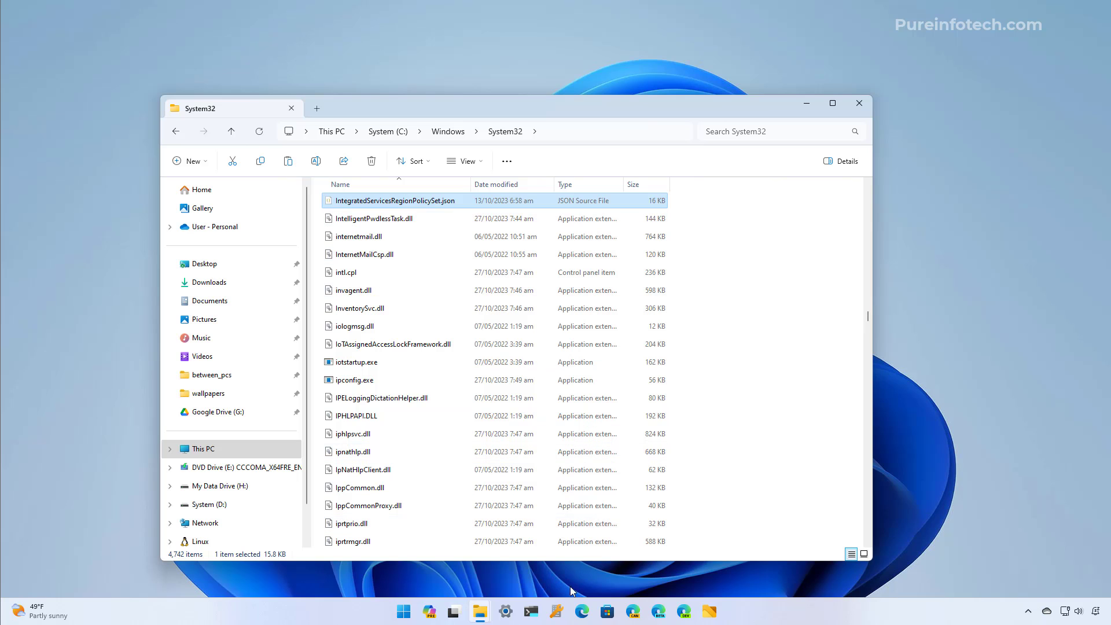
mouse_move(480, 612)
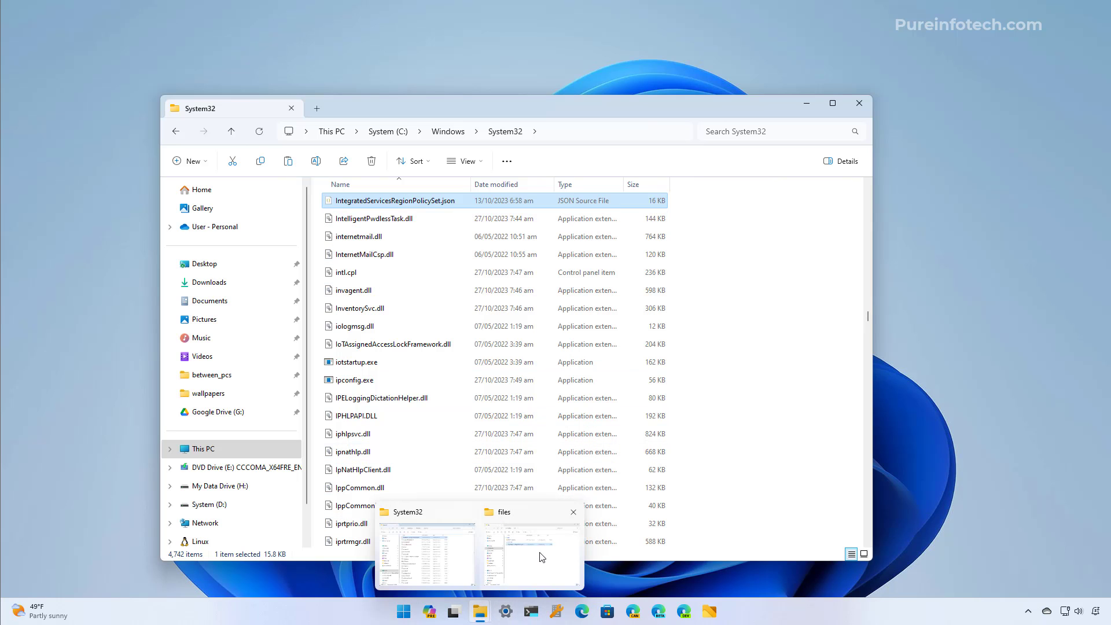
left_click(538, 553)
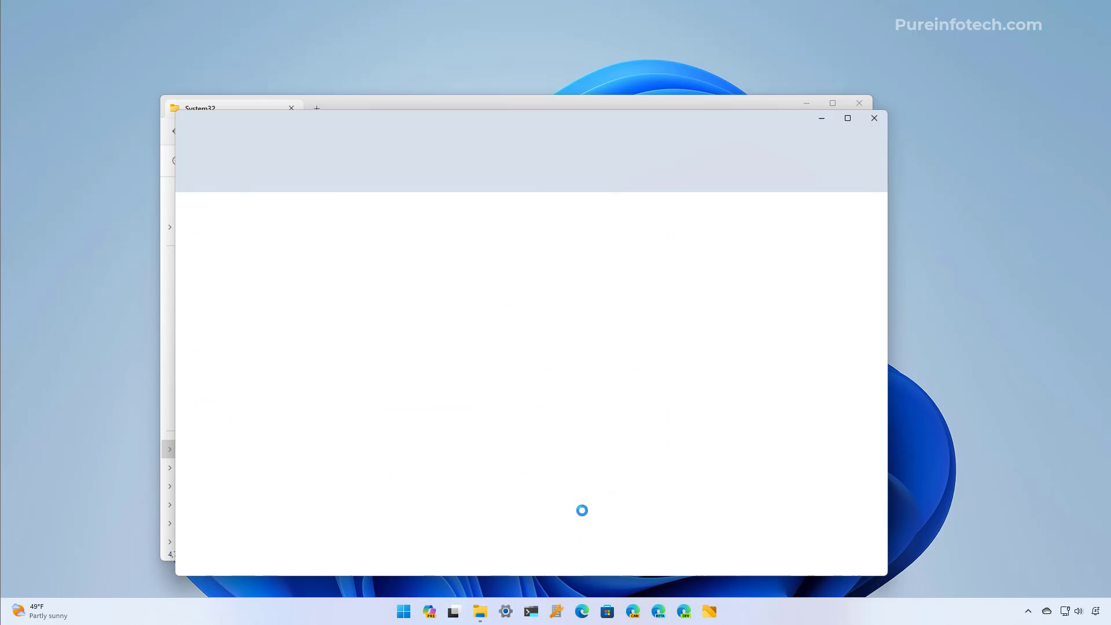
Use the Downloads folder's right-click menu, then minimize both File Explorer windows
right_click(454, 318)
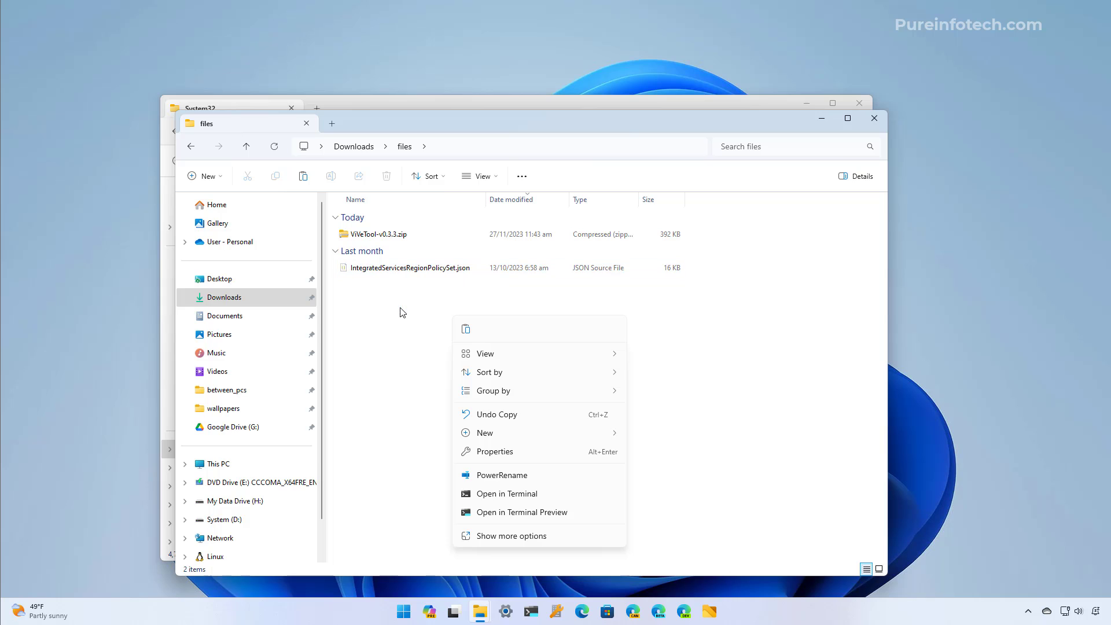
left_click(428, 325)
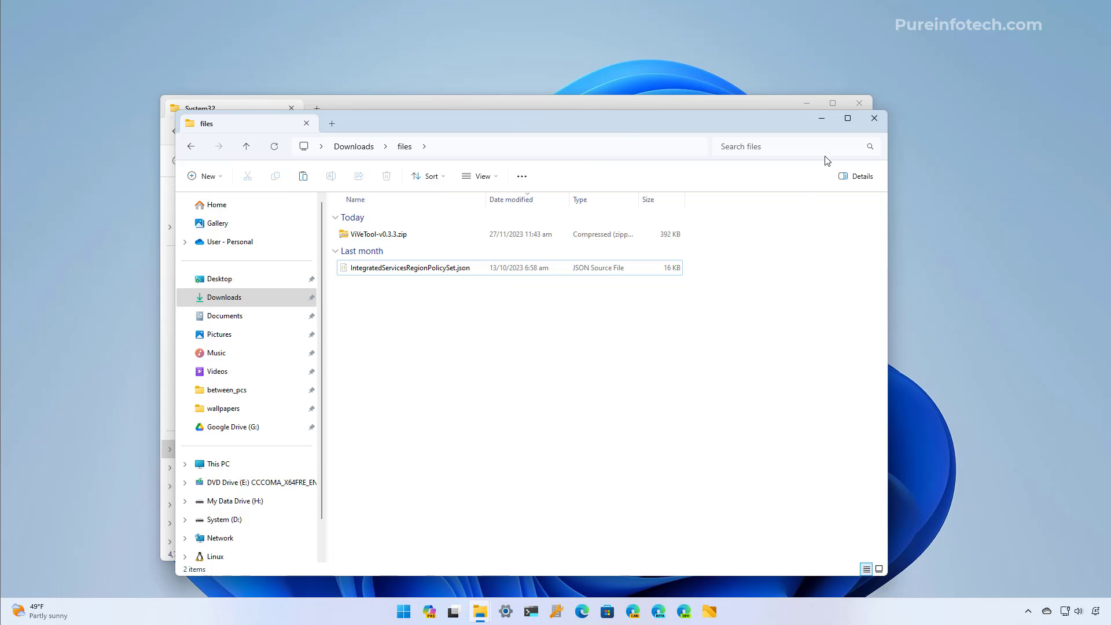
left_click(820, 120)
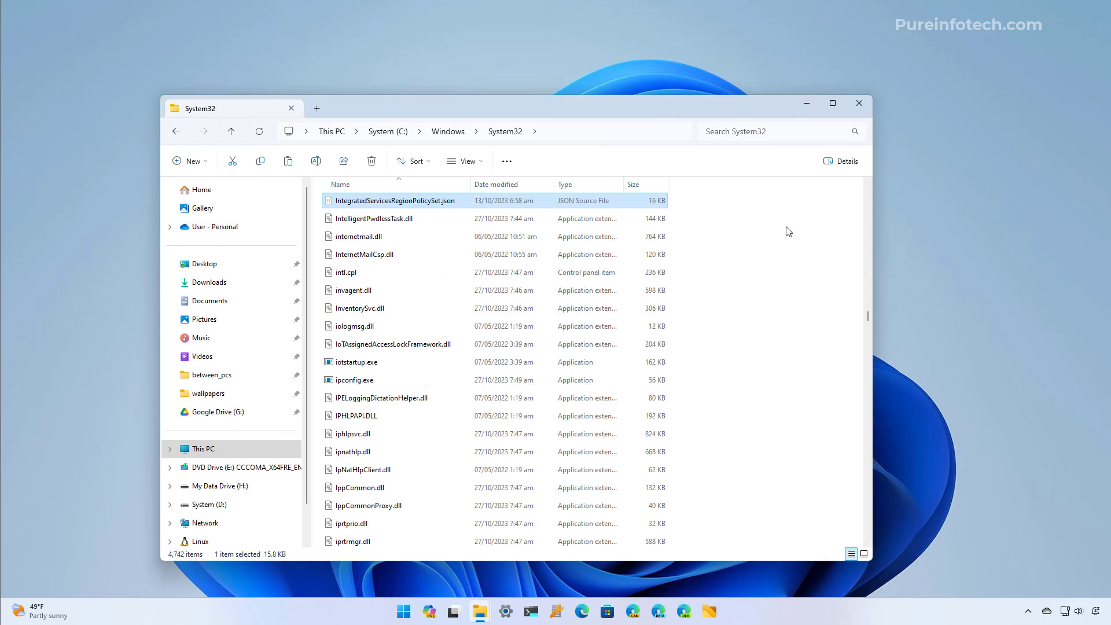
left_click(806, 103)
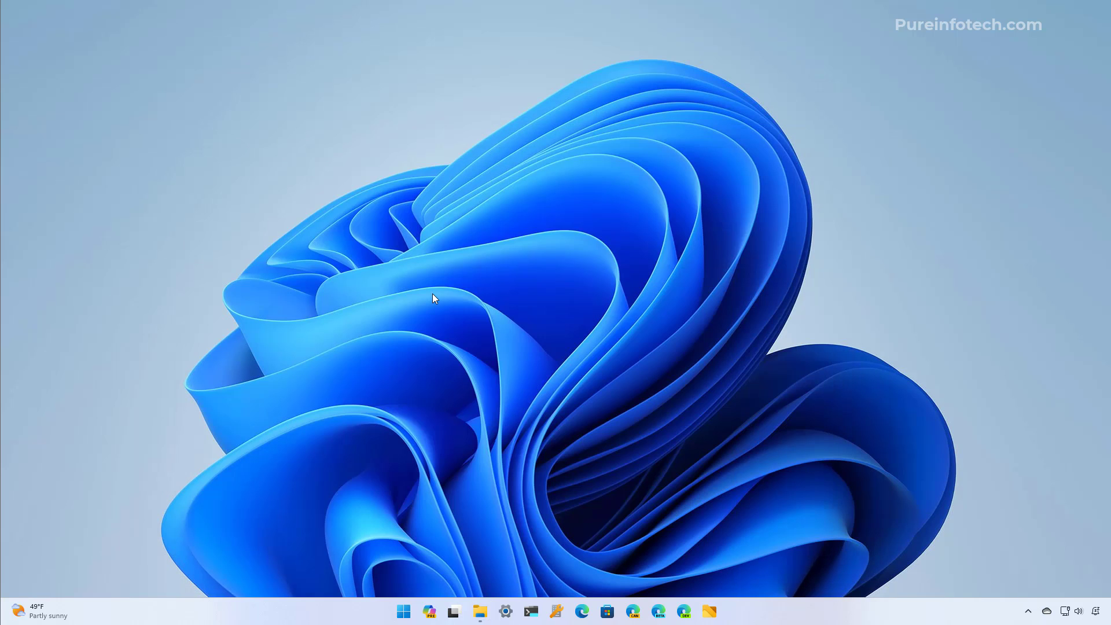
Launch Notepad from the Start search
key("super")
type("no")
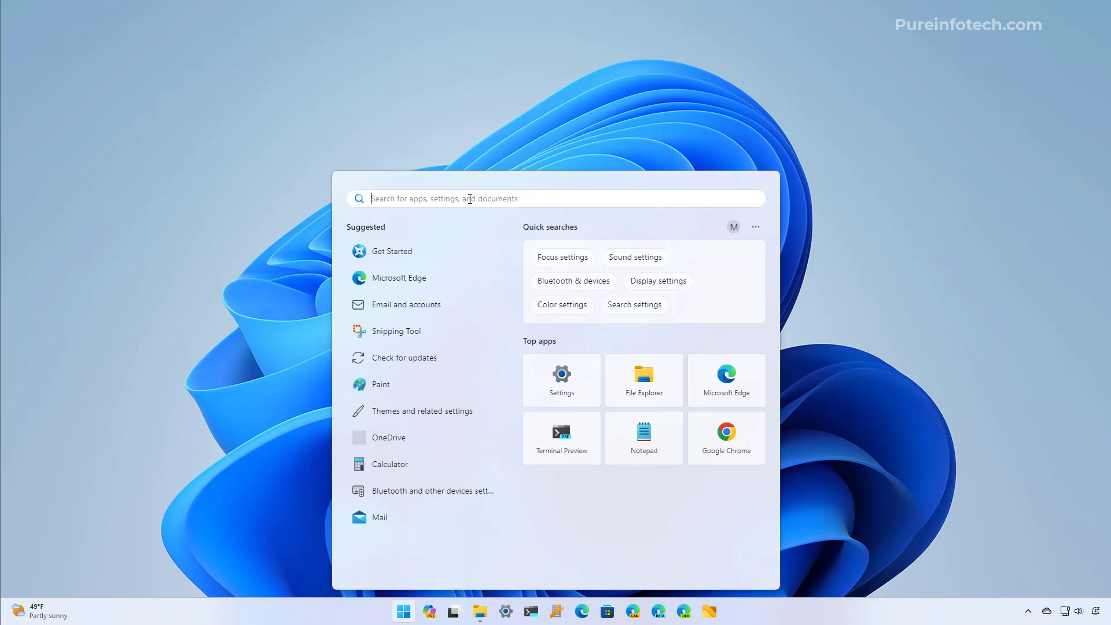
type("te")
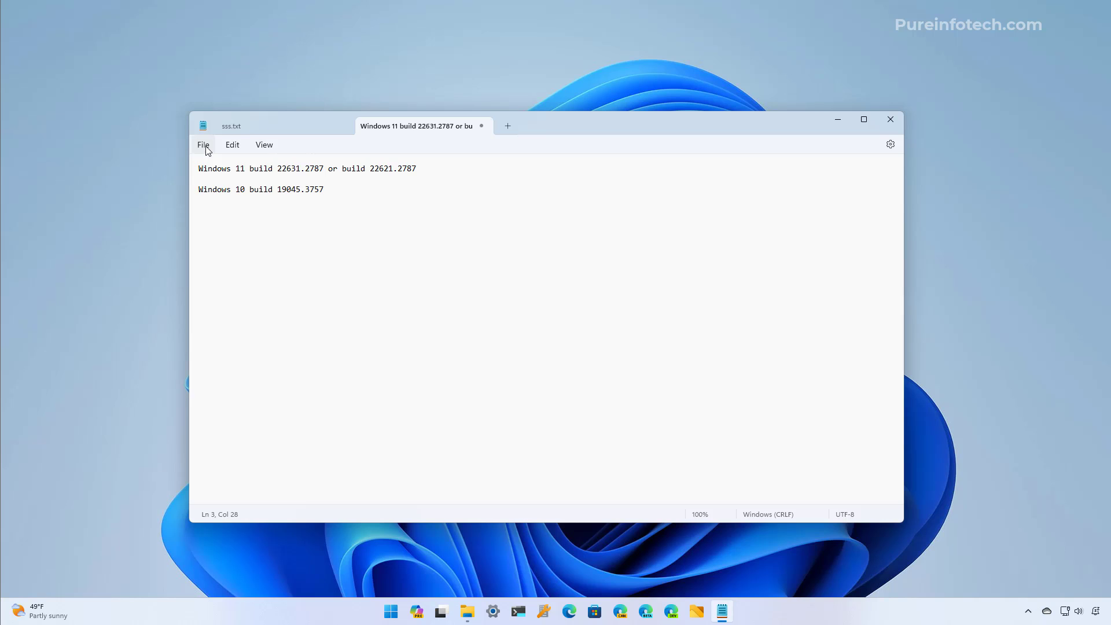
left_click(203, 145)
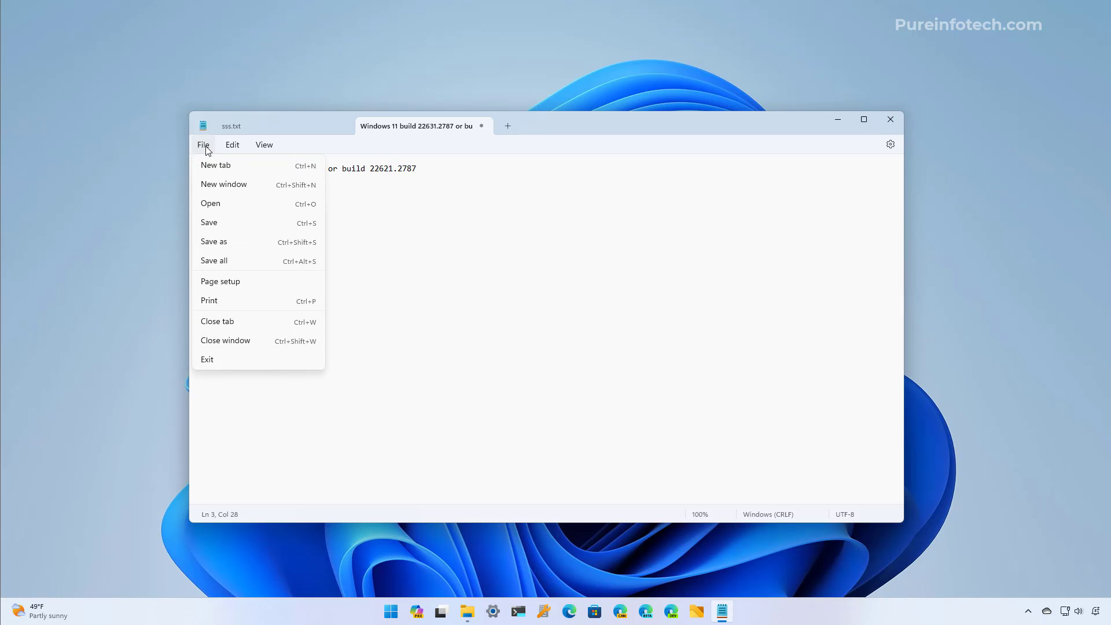
Open IntegratedServicesRegionPolicySet.json from C:\Windows\System32 in Notepad
left_click(220, 203)
left_click_drag(297, 144, 431, 146)
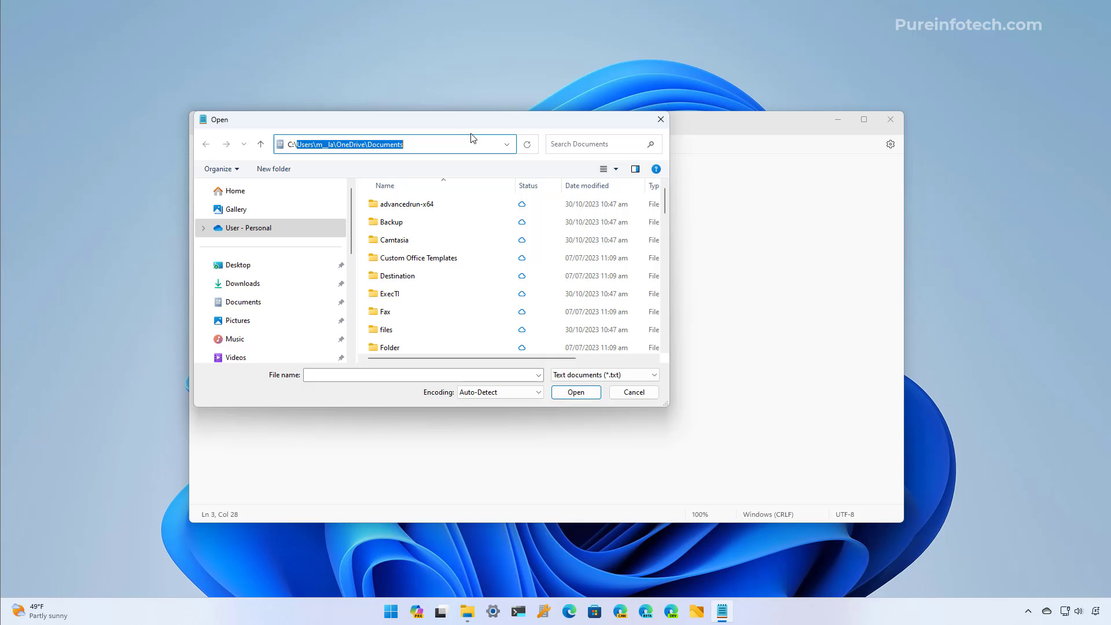
type("windows\\system")
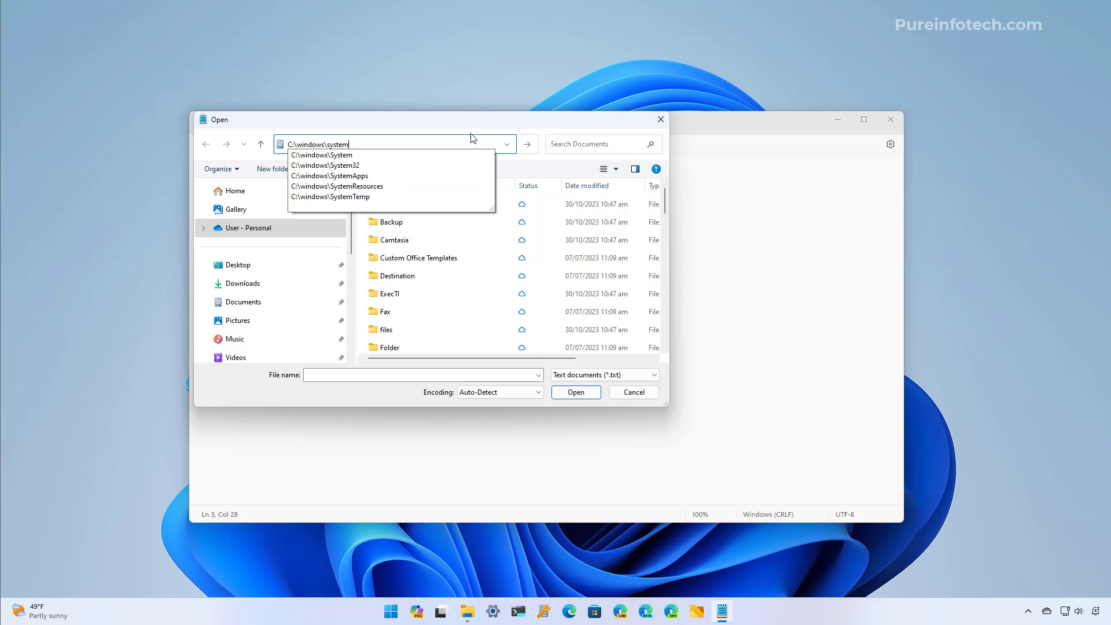
left_click(362, 166)
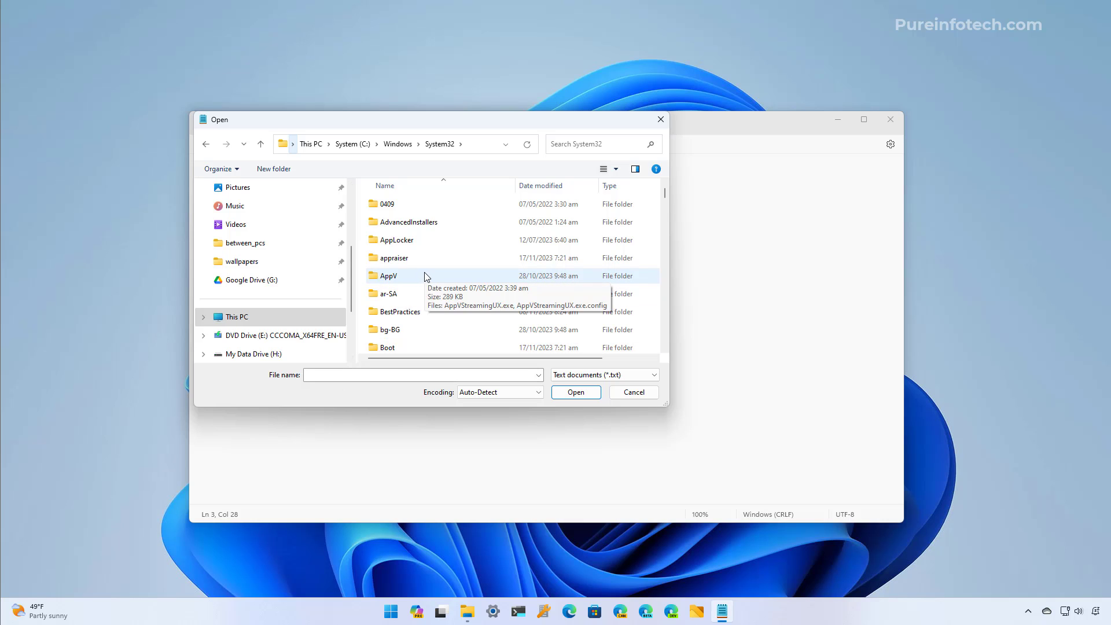
left_click(350, 376)
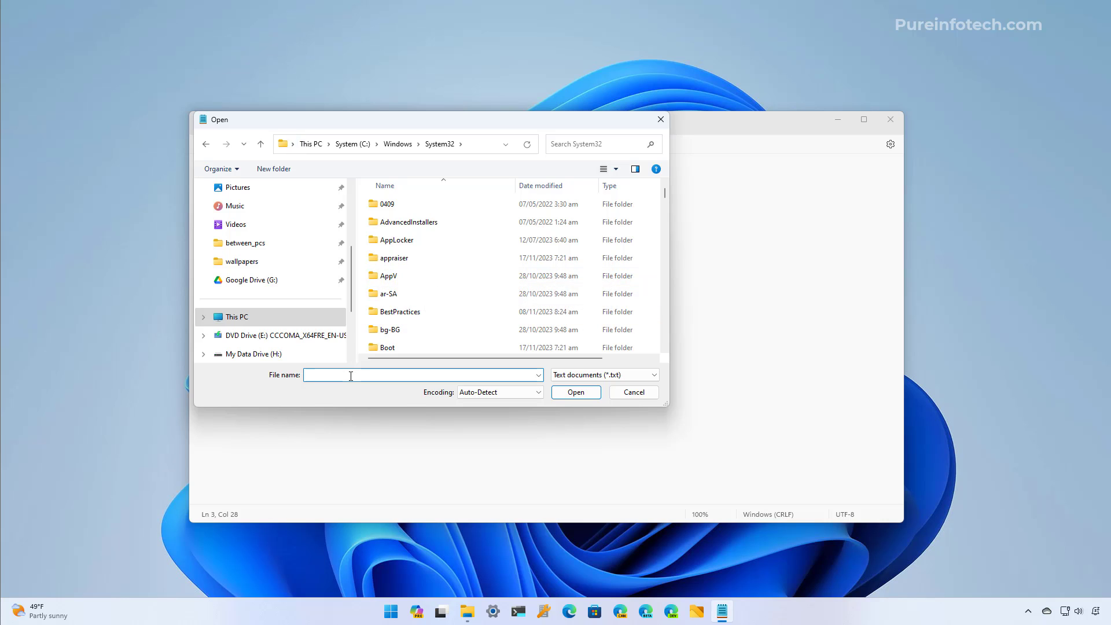
key("ctrl+v")
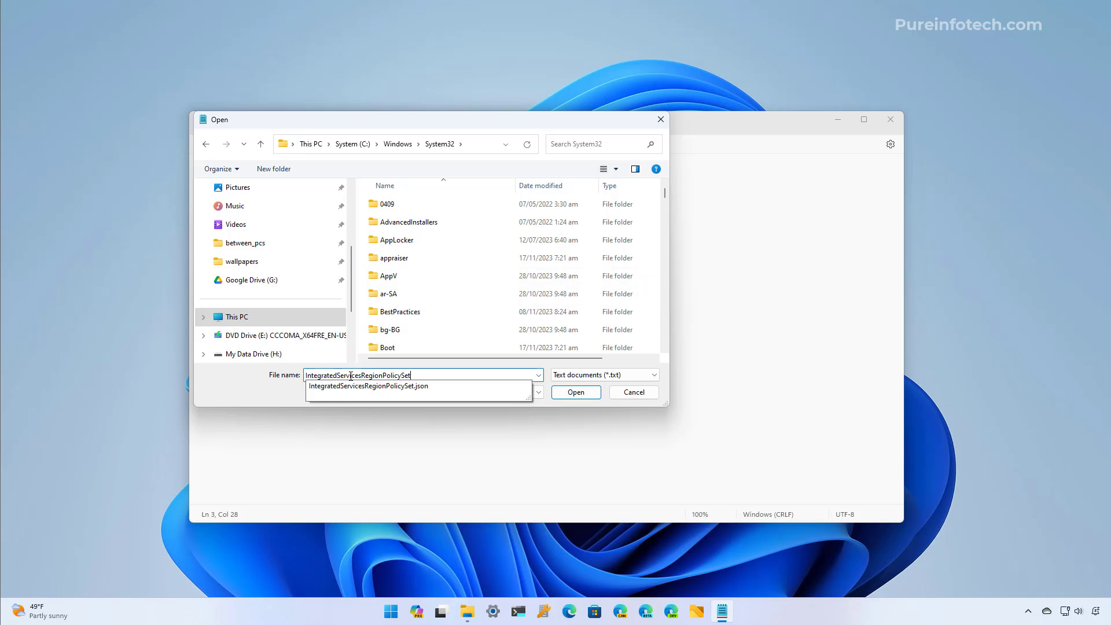
left_click(408, 387)
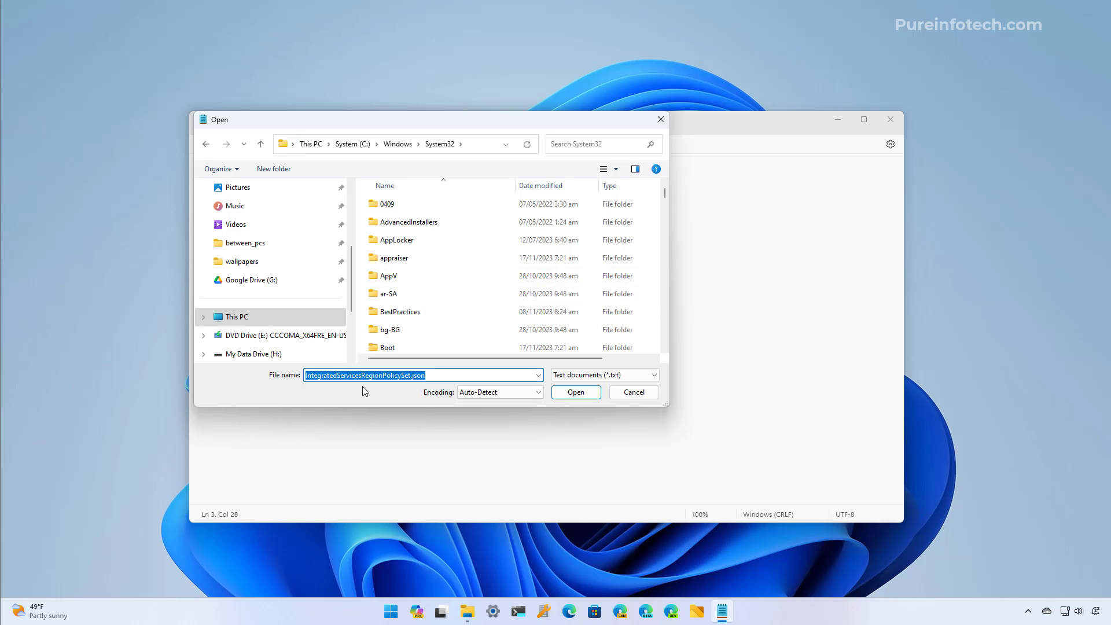
left_click(573, 398)
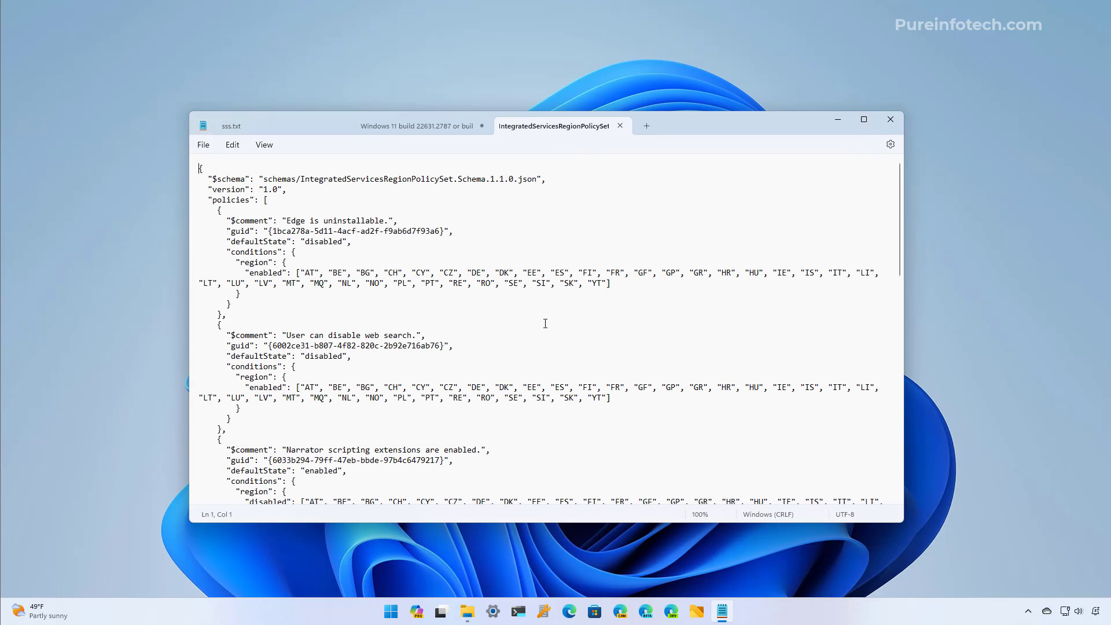
Change the "Edge is uninstallable." policy's defaultState from disabled to enabled
left_click_drag(226, 220, 477, 295)
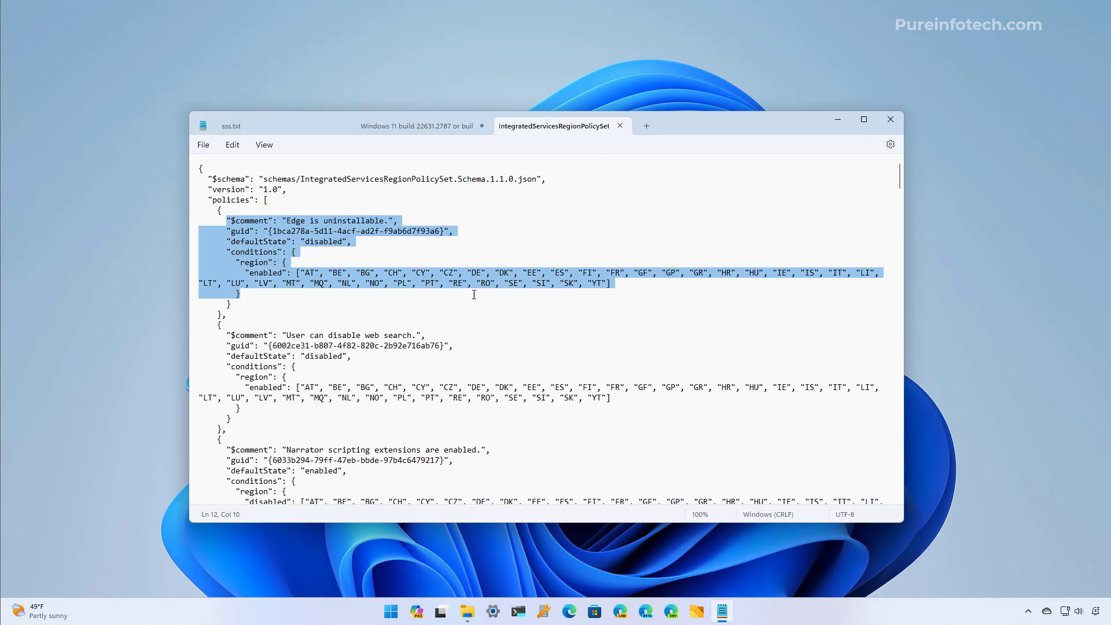
left_click(454, 231)
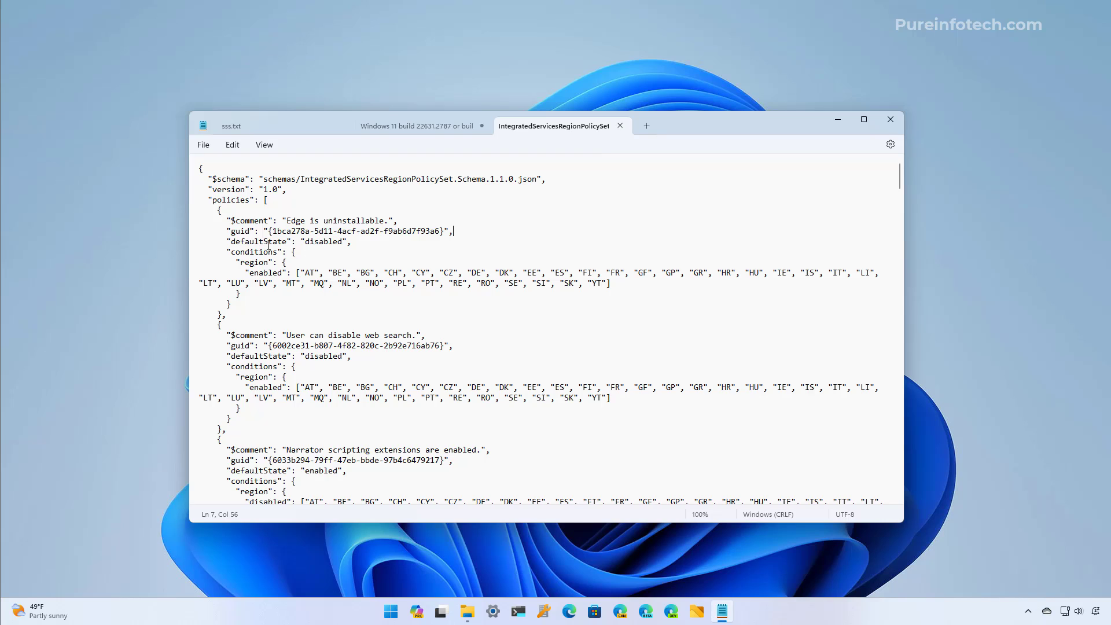
double_click(325, 242)
type("enabled")
left_click(338, 295)
key("super")
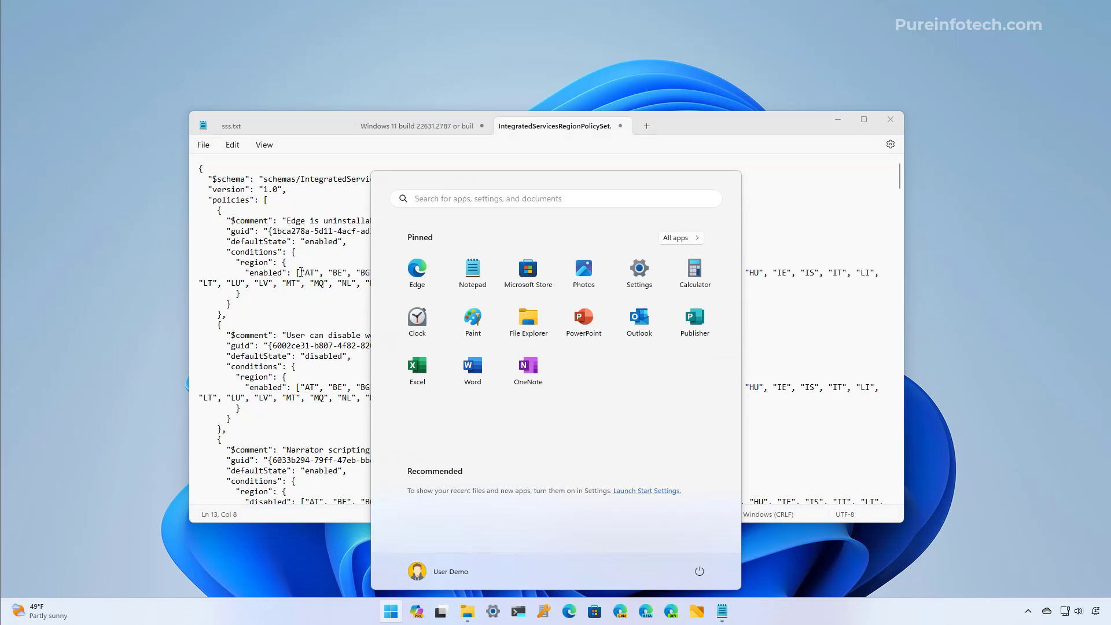
In regedit, confirm Name is US under HKEY_USERS\.DEFAULT\Control Panel\International\Geo
type("re")
key("Return")
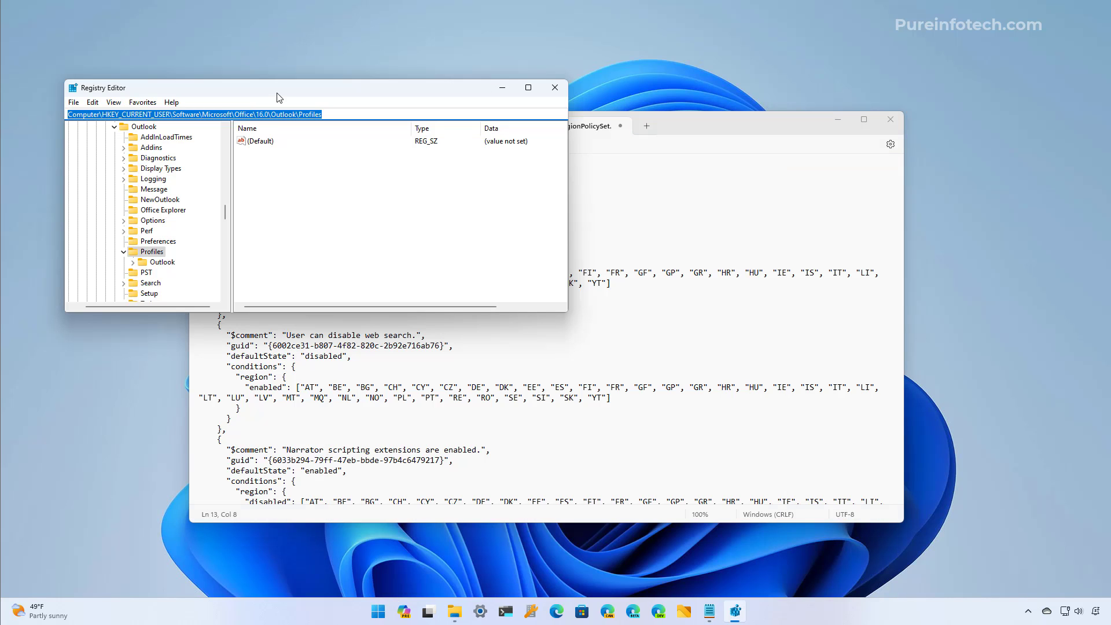
type("HKEY_USERS\\.DEFAULT\\Control Panel\\International\\Geo")
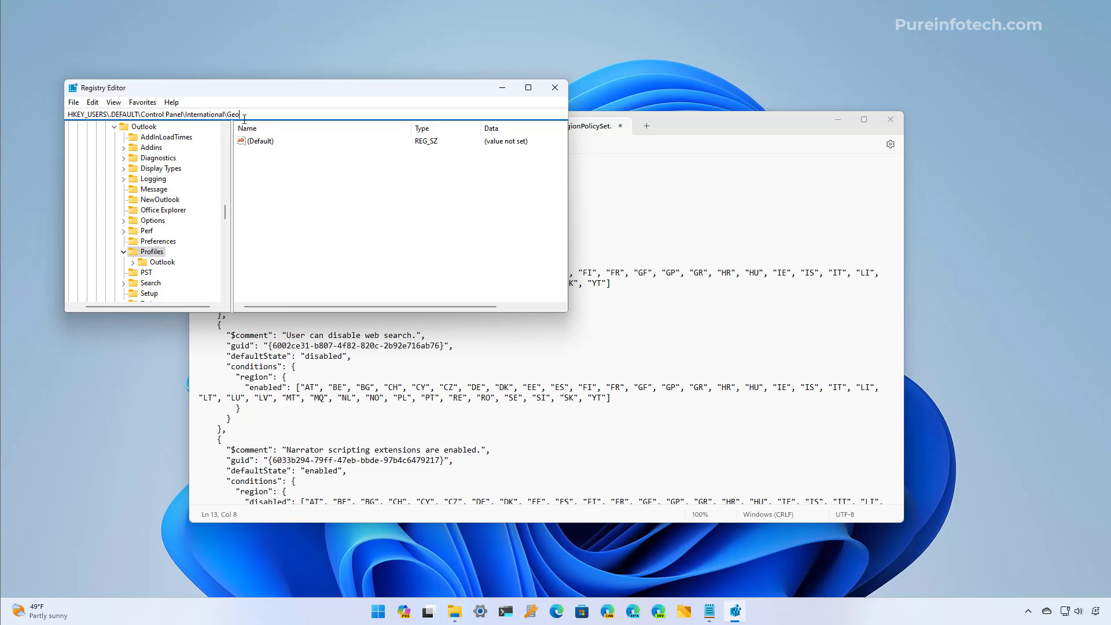
key("Return")
left_click(269, 154)
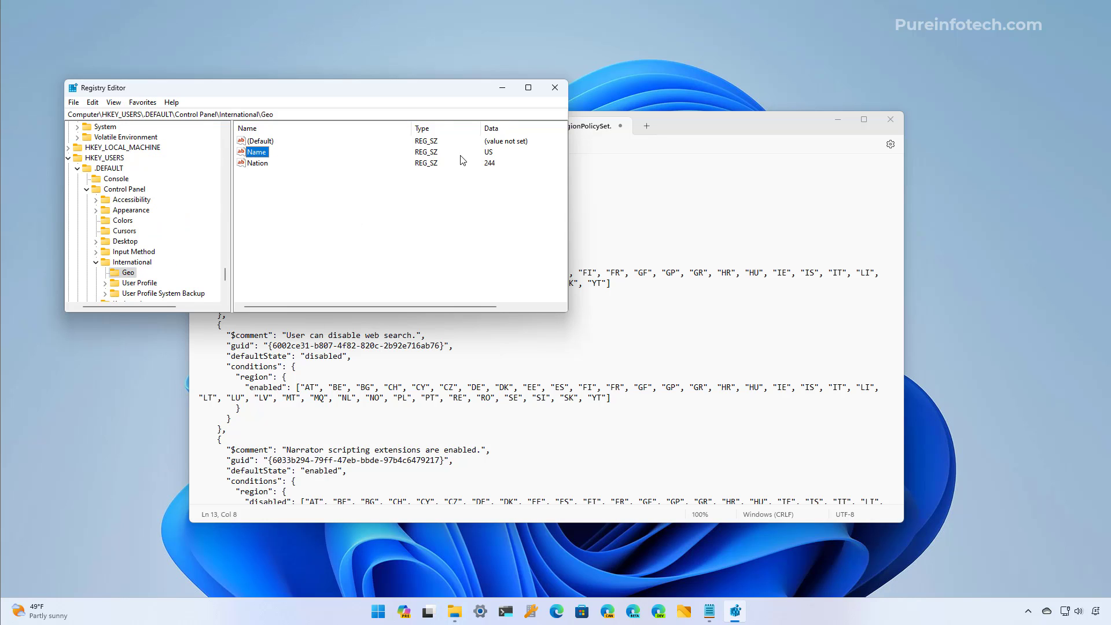
double_click(261, 152)
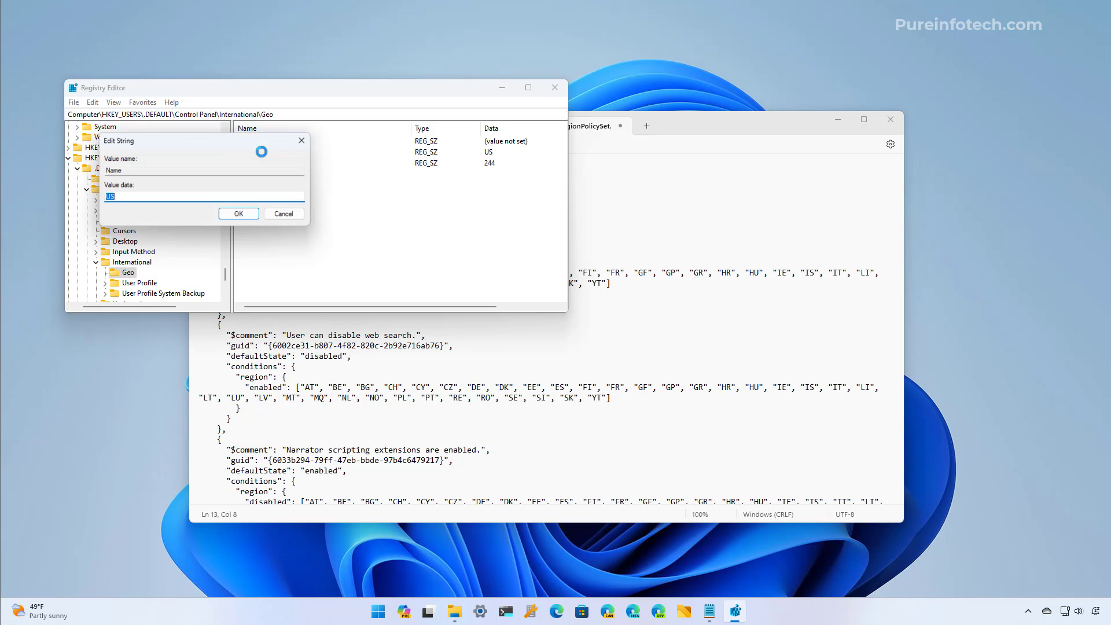
left_click(283, 214)
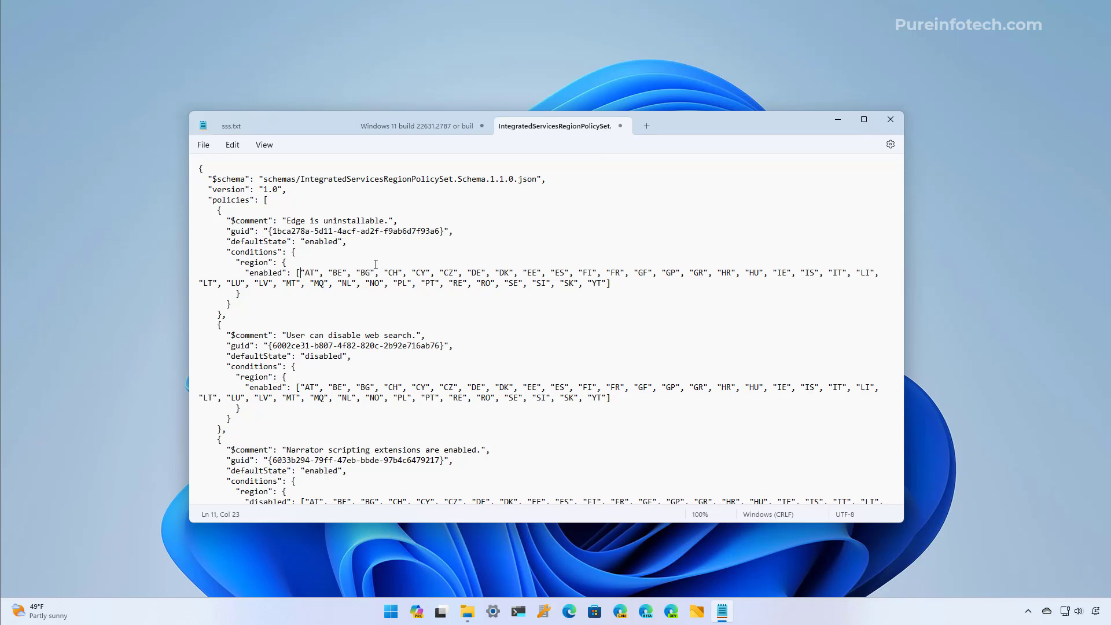
Insert "US" at the start of the Edge policy's enabled regions, save, and close Notepad
type("\"\",")
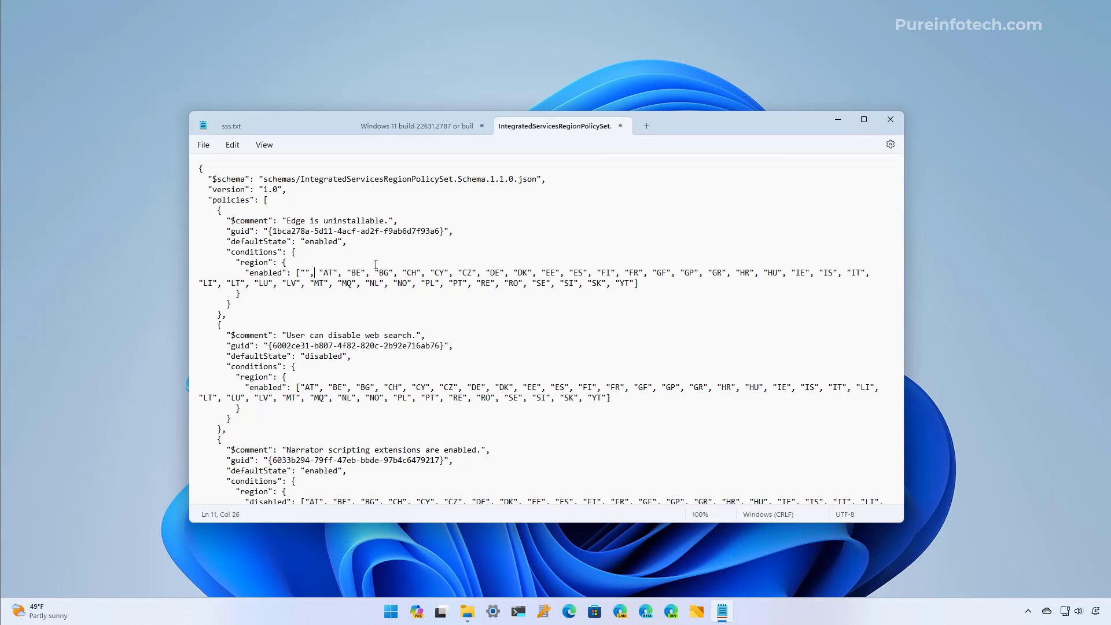
type(" US")
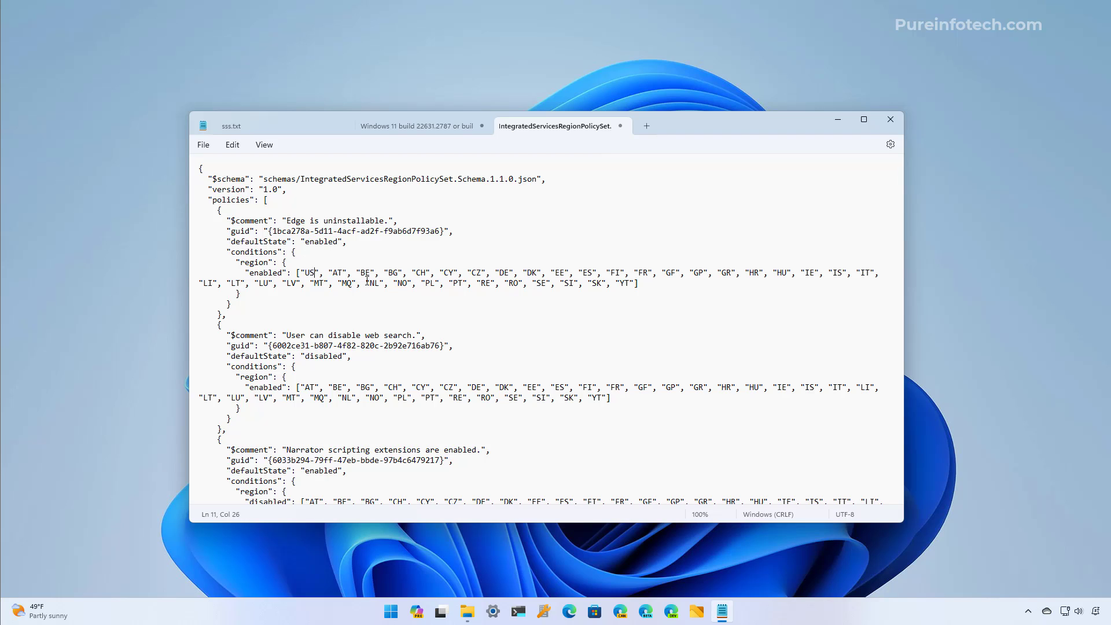
left_click(206, 148)
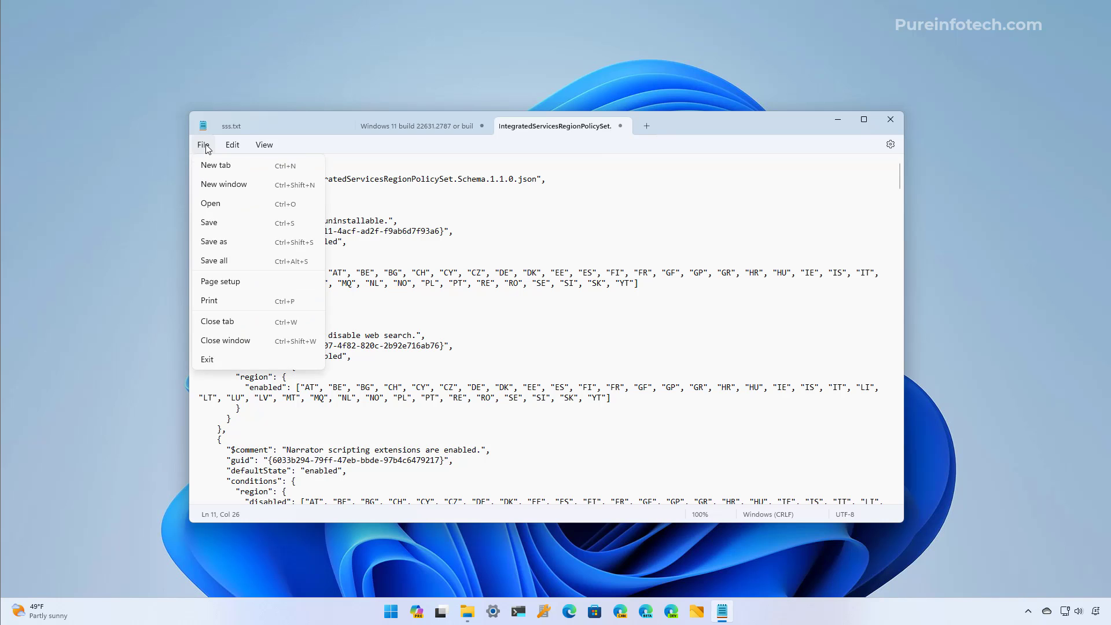
left_click(225, 224)
left_click(891, 120)
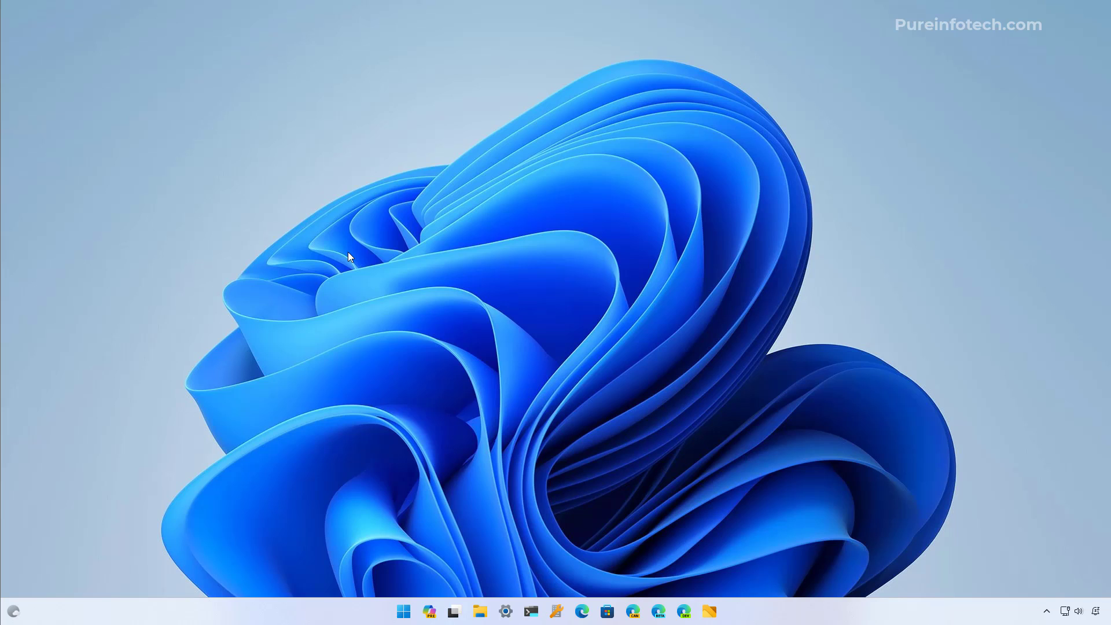
Open Settings to Apps > Installed apps
key("super")
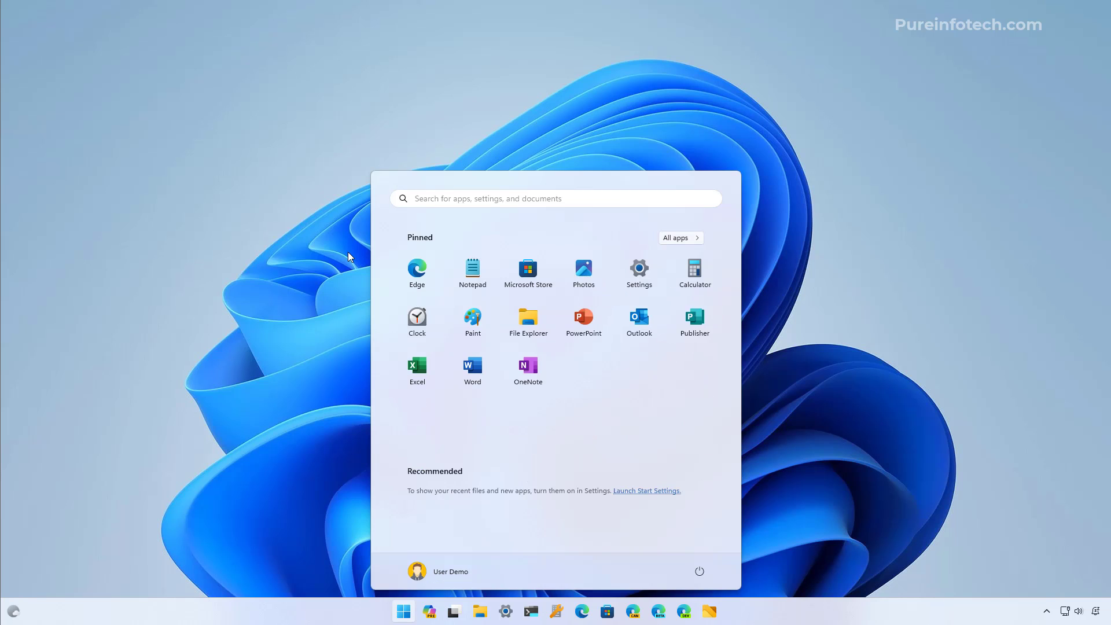
type("settings")
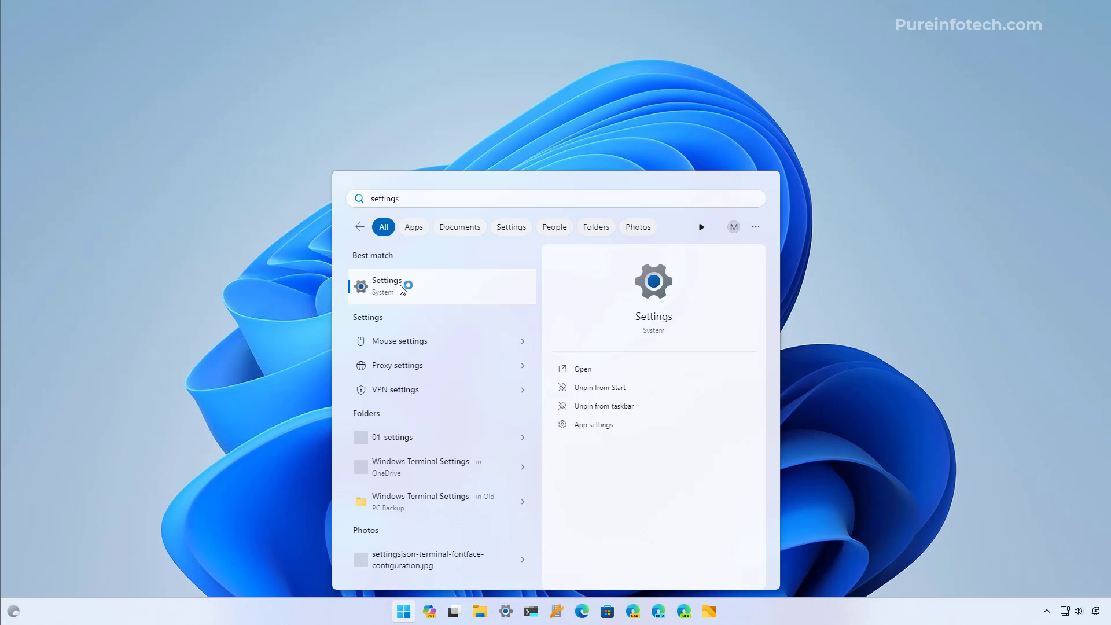
key("Return")
left_click(58, 241)
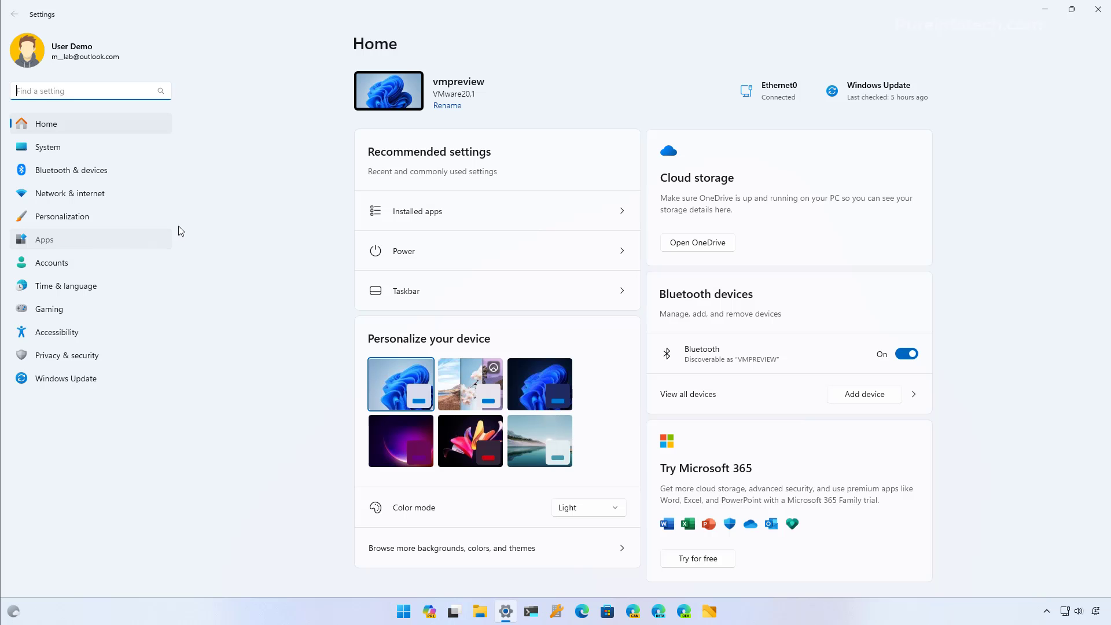
left_click(431, 90)
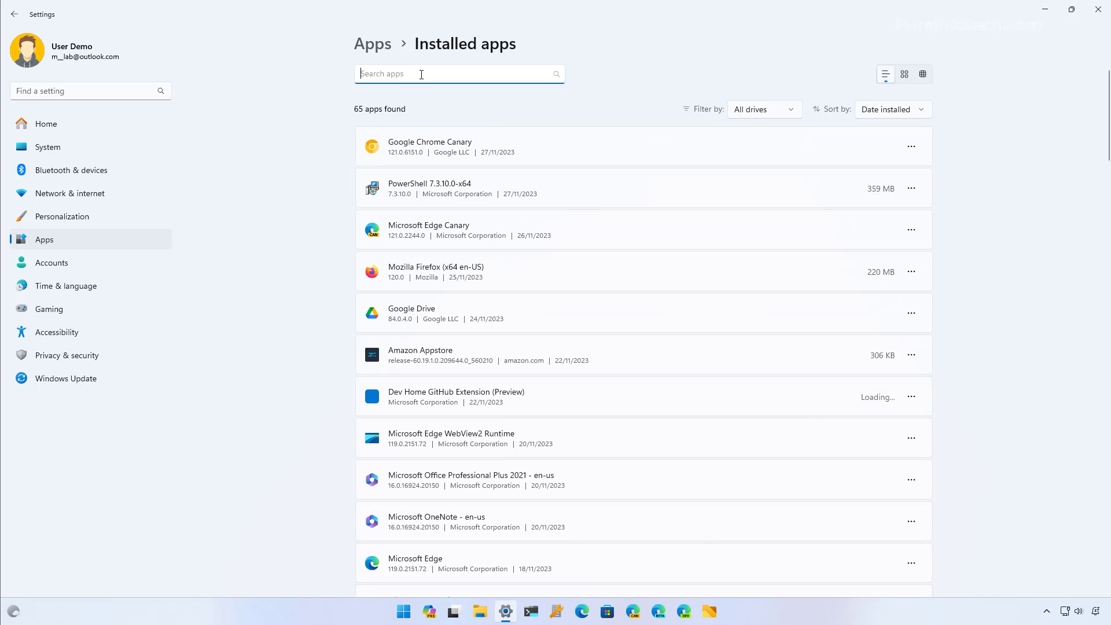
Search for 'edge' and choose Uninstall for Microsoft Edge, confirming in the flyout
type("edge")
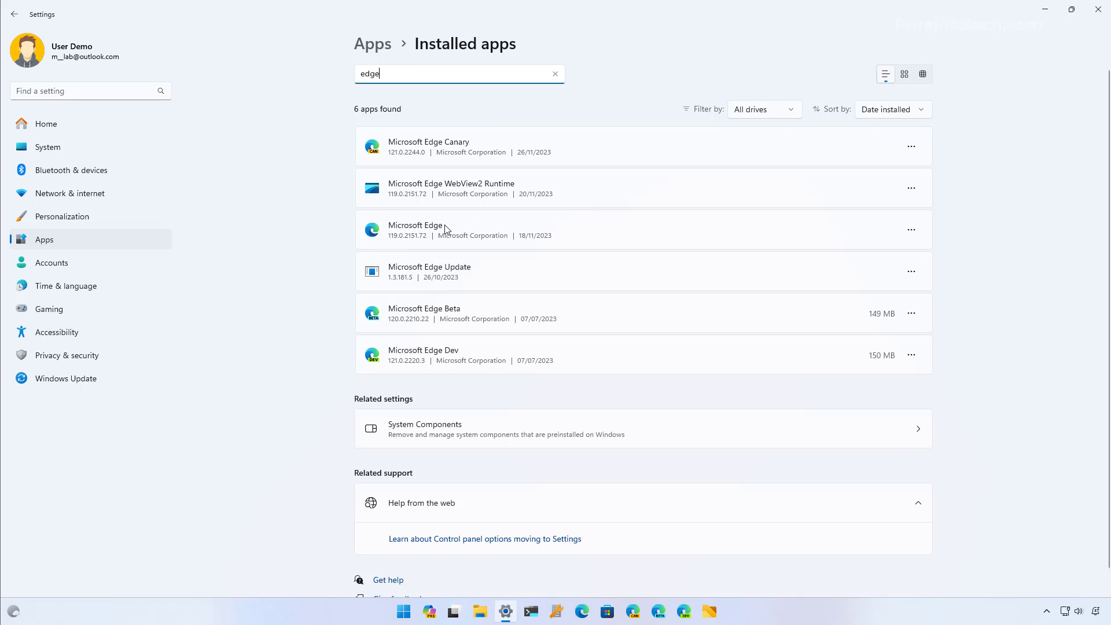
left_click(912, 229)
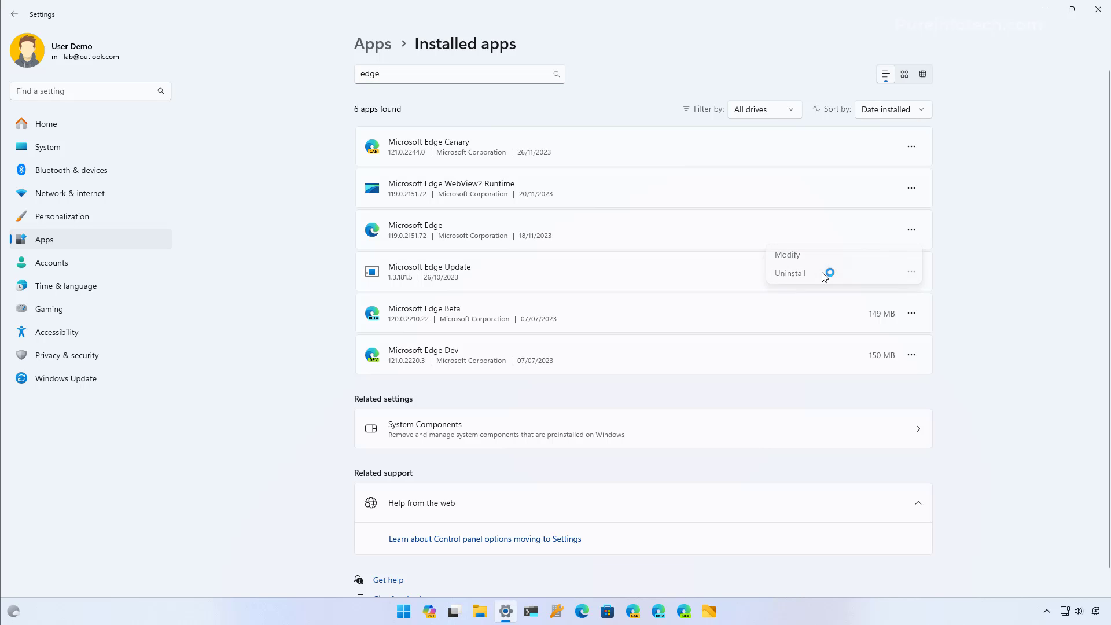
left_click(826, 275)
left_click(882, 295)
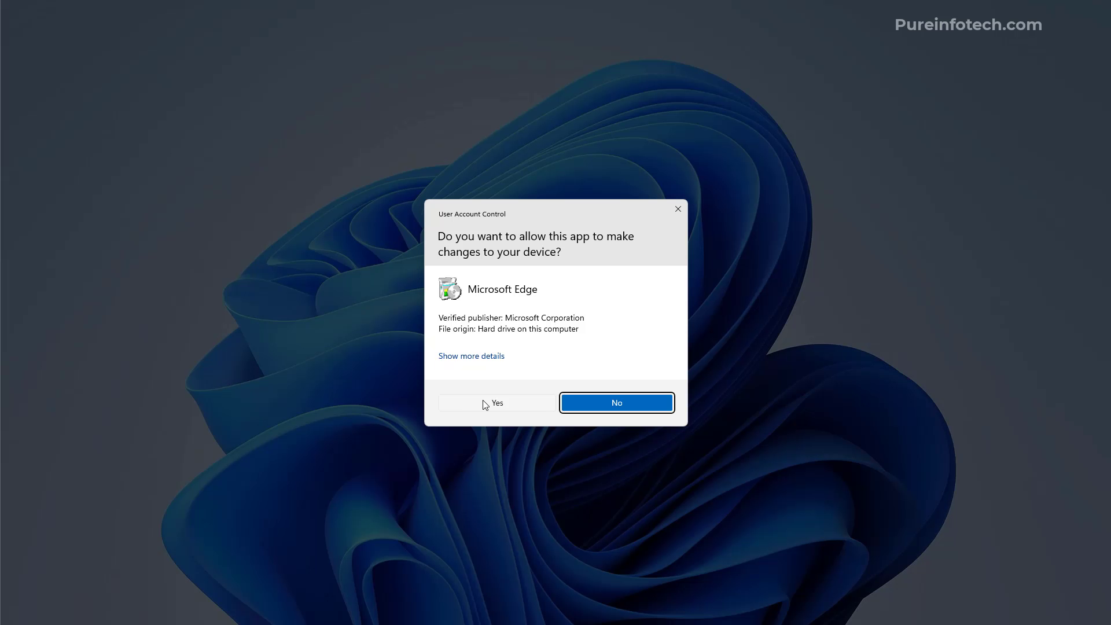
Approve the UAC prompt and uninstall Edge with 'Also clear your browsing data' ticked
left_click(485, 404)
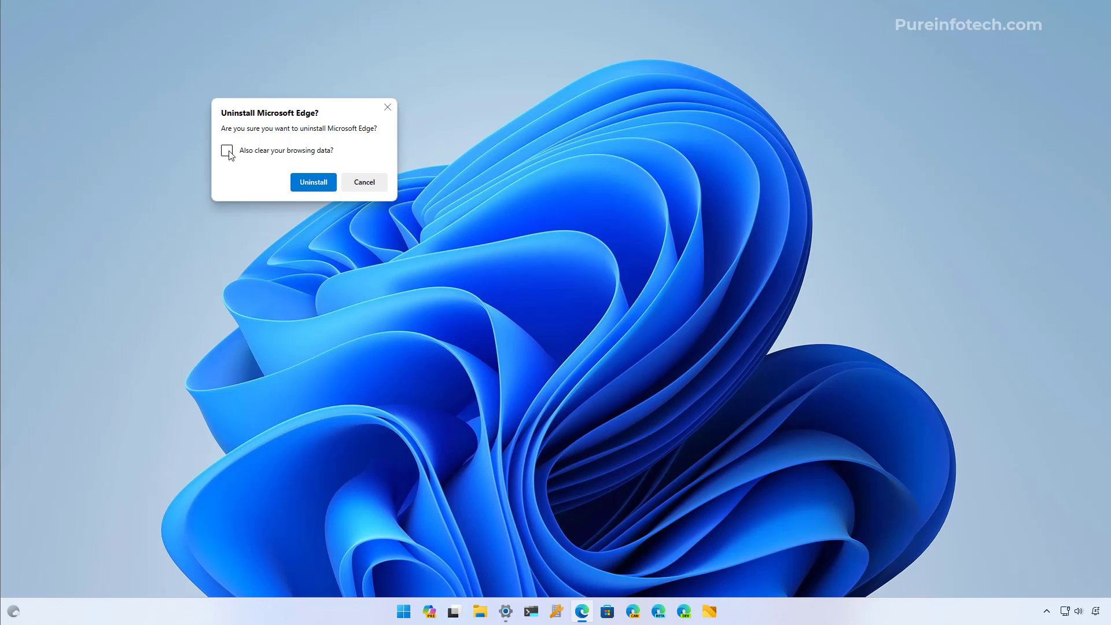
left_click(228, 151)
left_click(320, 183)
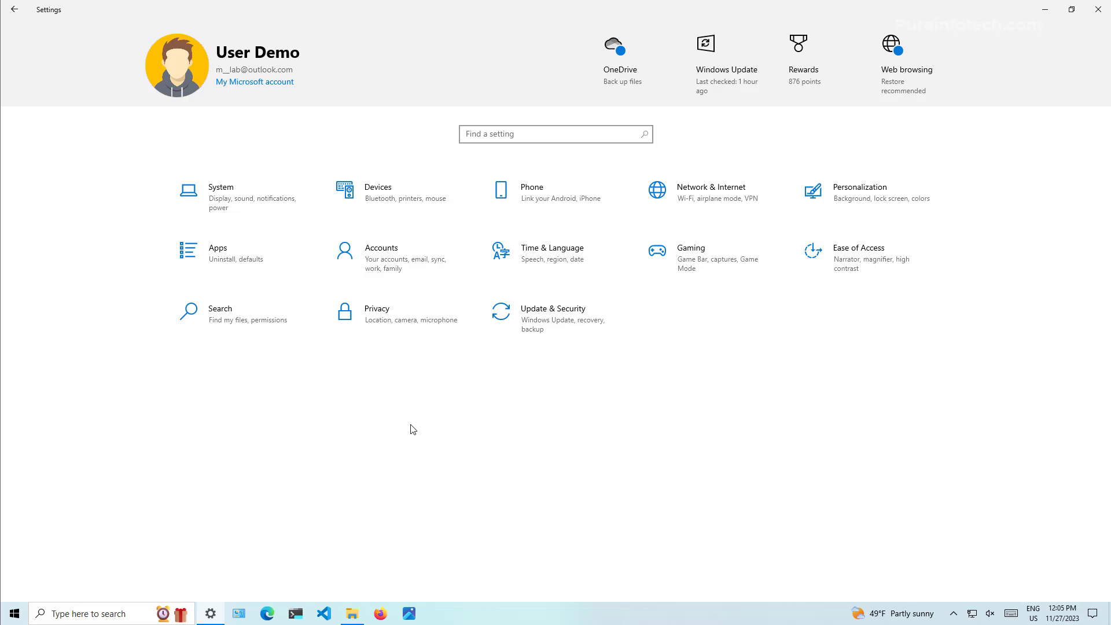
Filter Apps & features by 'edge' and select the Microsoft Edge entry
left_click(236, 266)
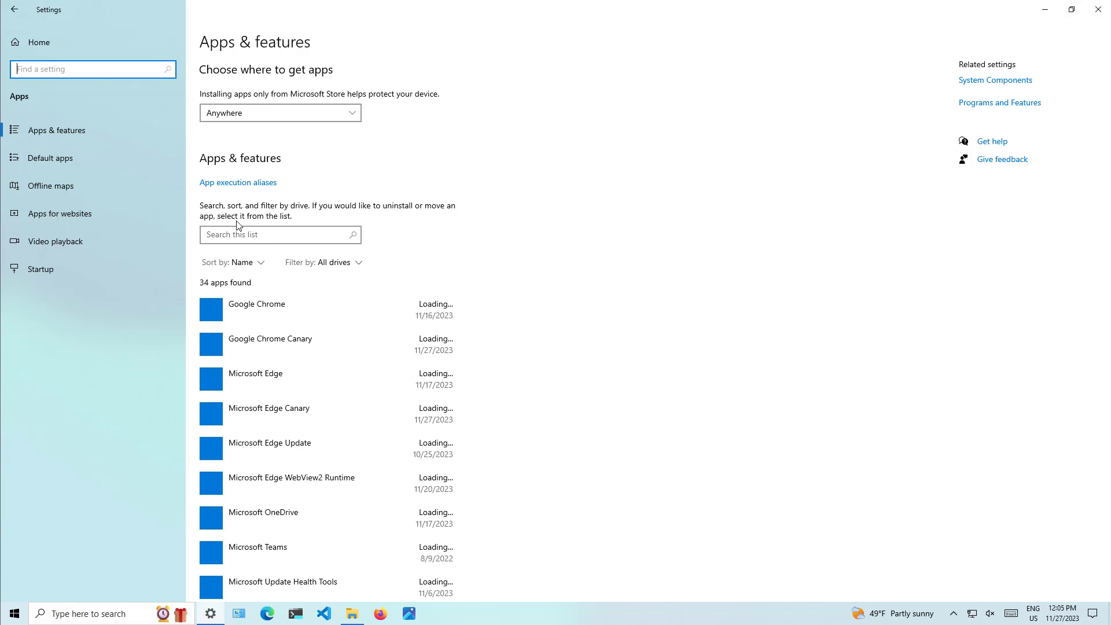
left_click(249, 235)
type("edge")
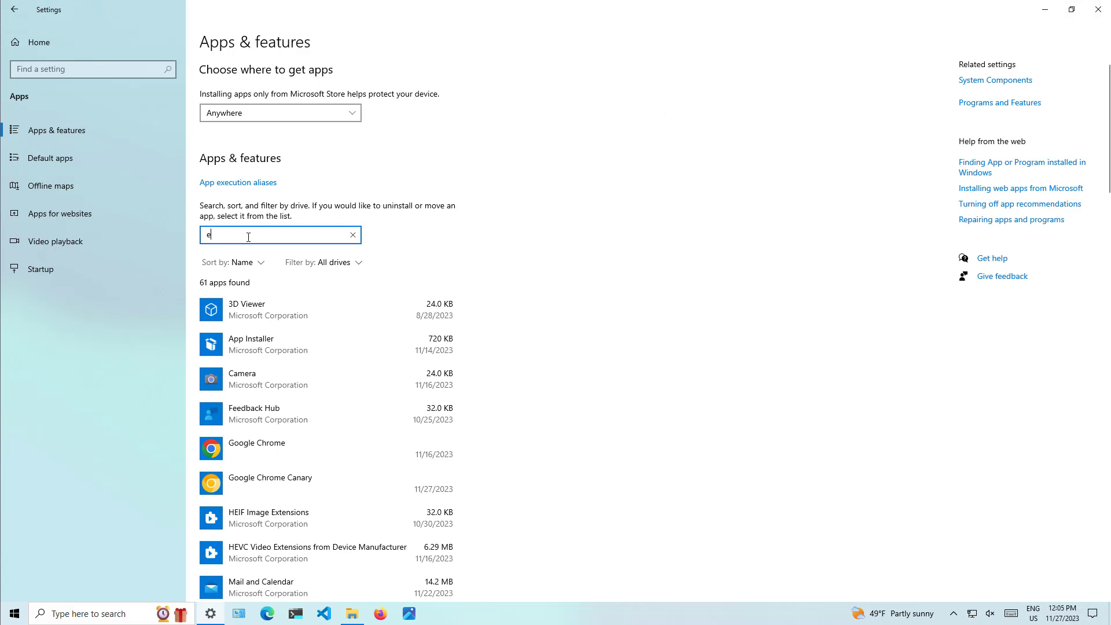
left_click(322, 316)
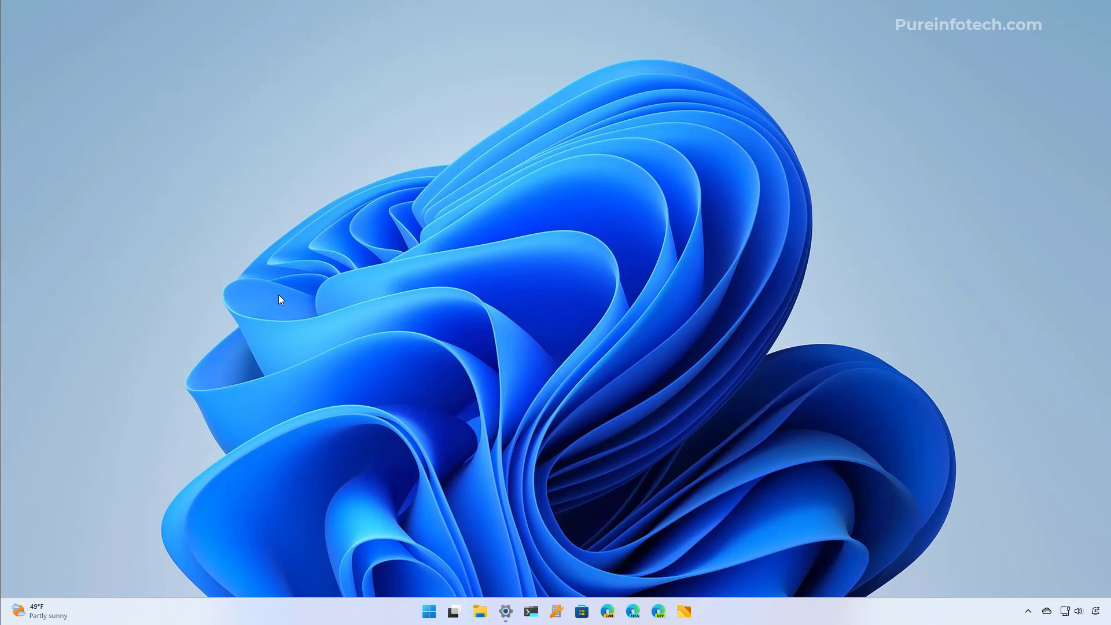
left_click(42, 612)
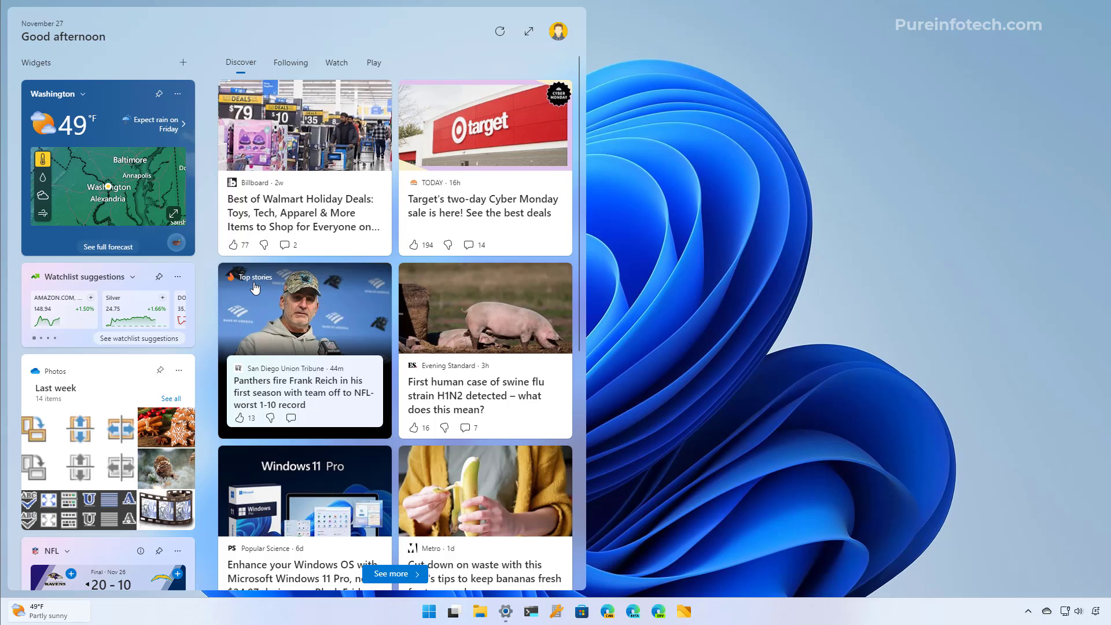
left_click(466, 210)
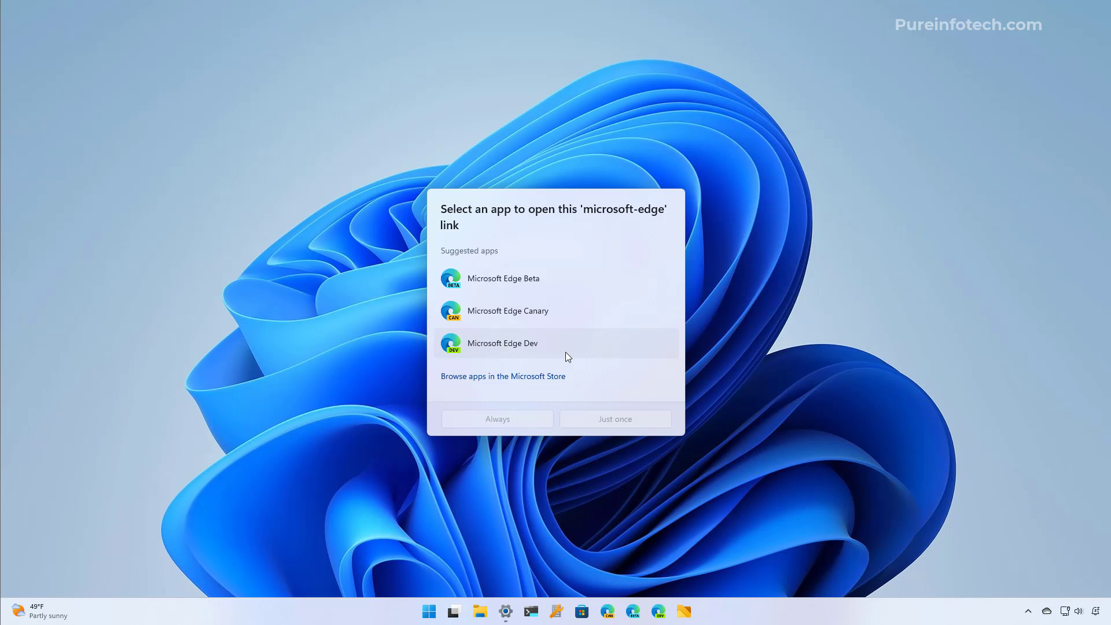
left_click(331, 363)
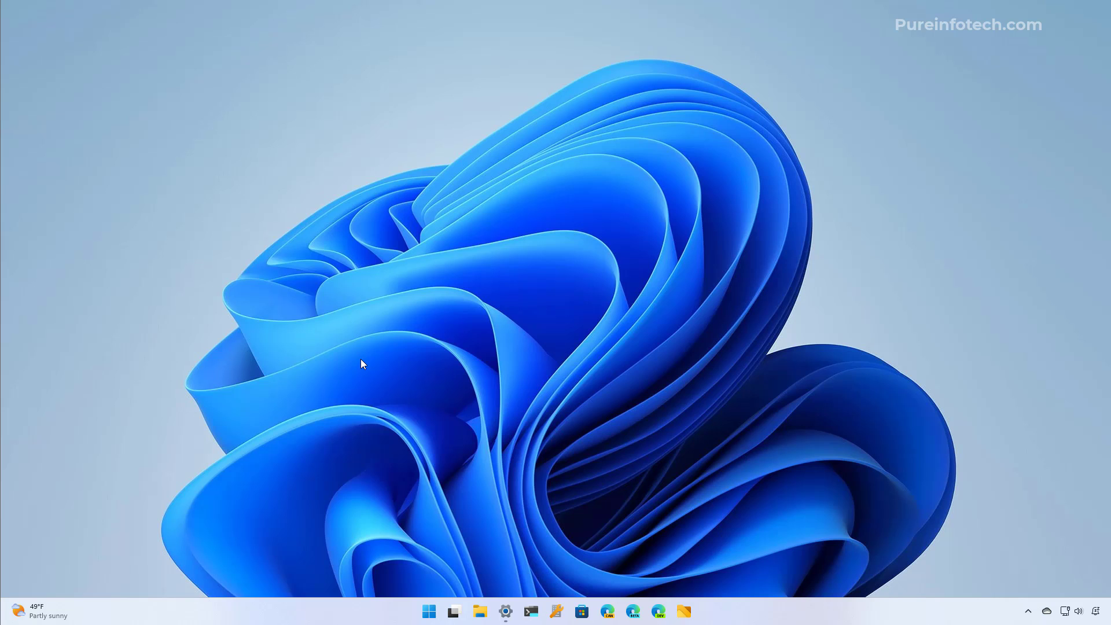
Run Terminal Preview as administrator from the Start search
key("super")
type("te")
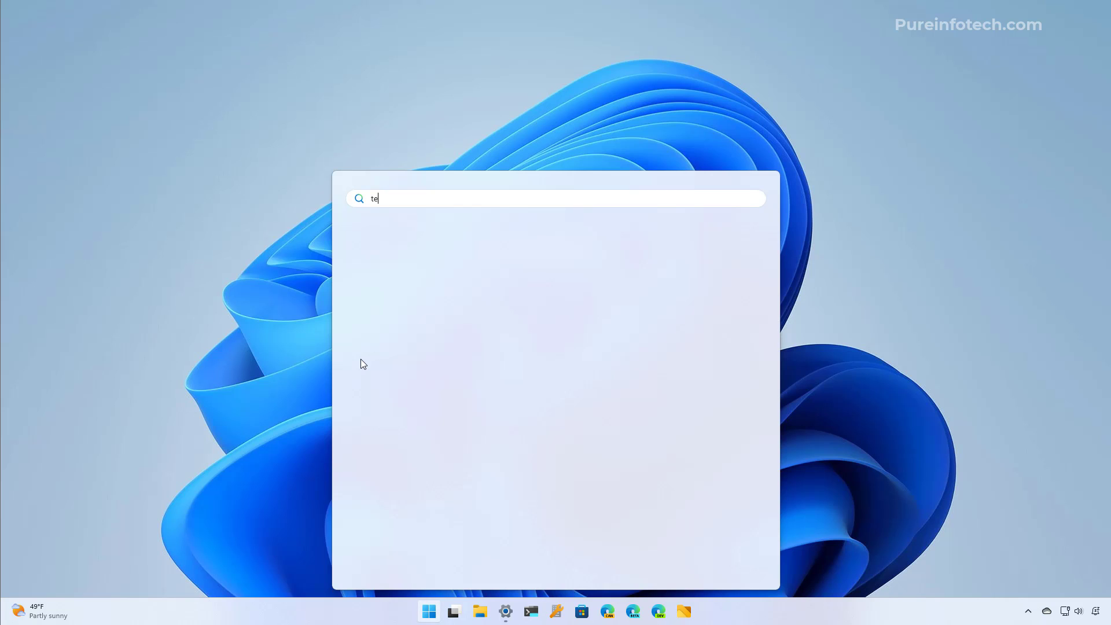
type("r")
right_click(457, 294)
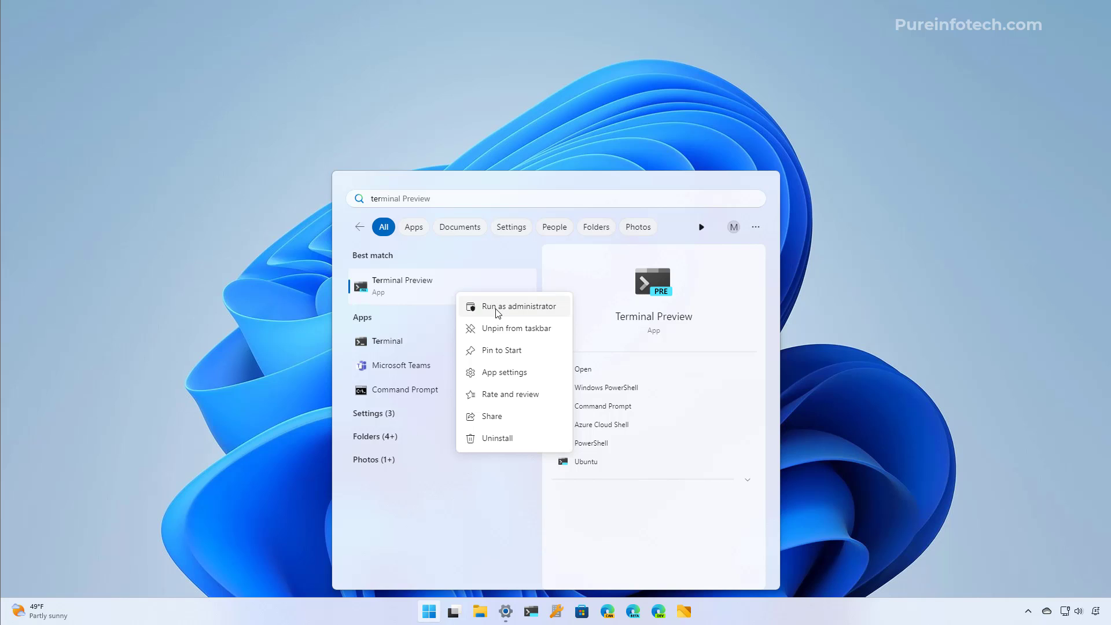
left_click(497, 307)
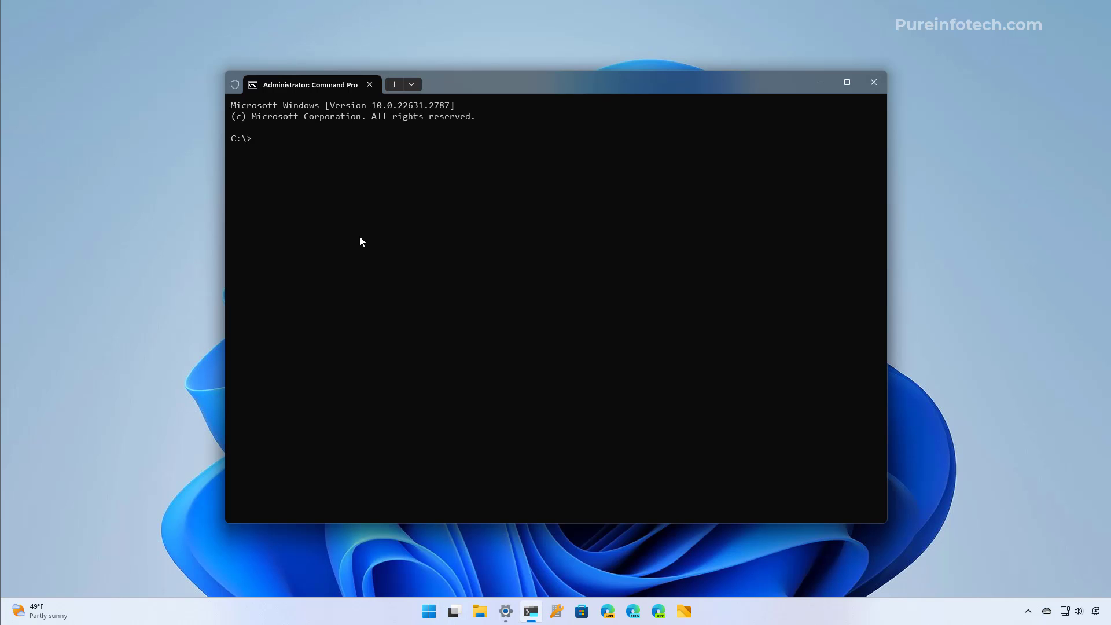
Run 'winget install --id XPFFTQ037JWMHS' and accept the package agreements with y
type("winget install --id XPFFTQ037JWMHS")
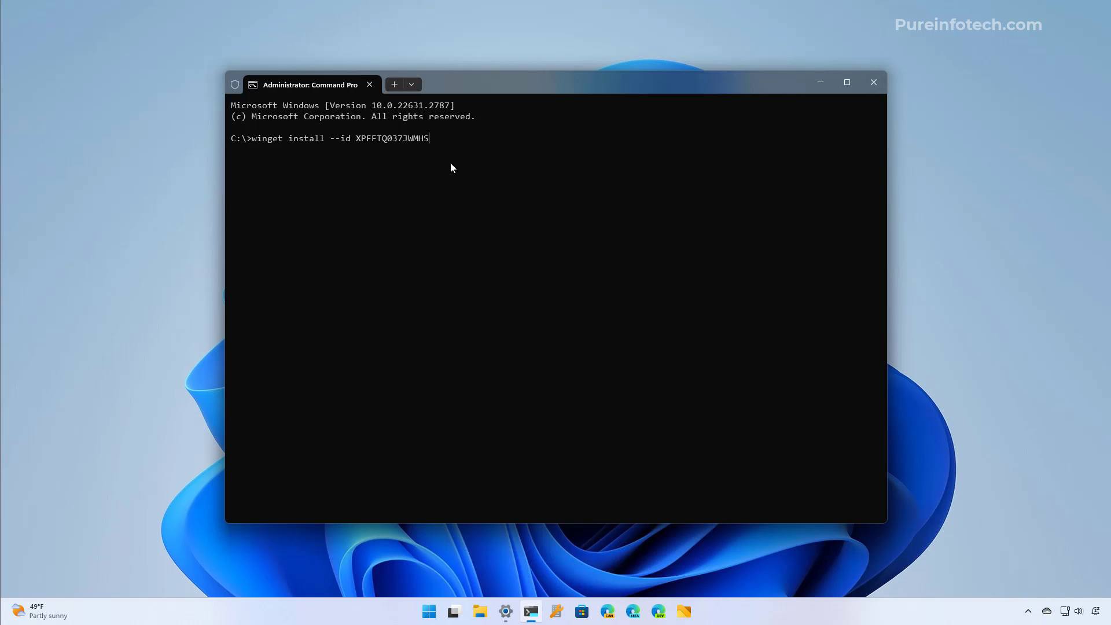
key("Return")
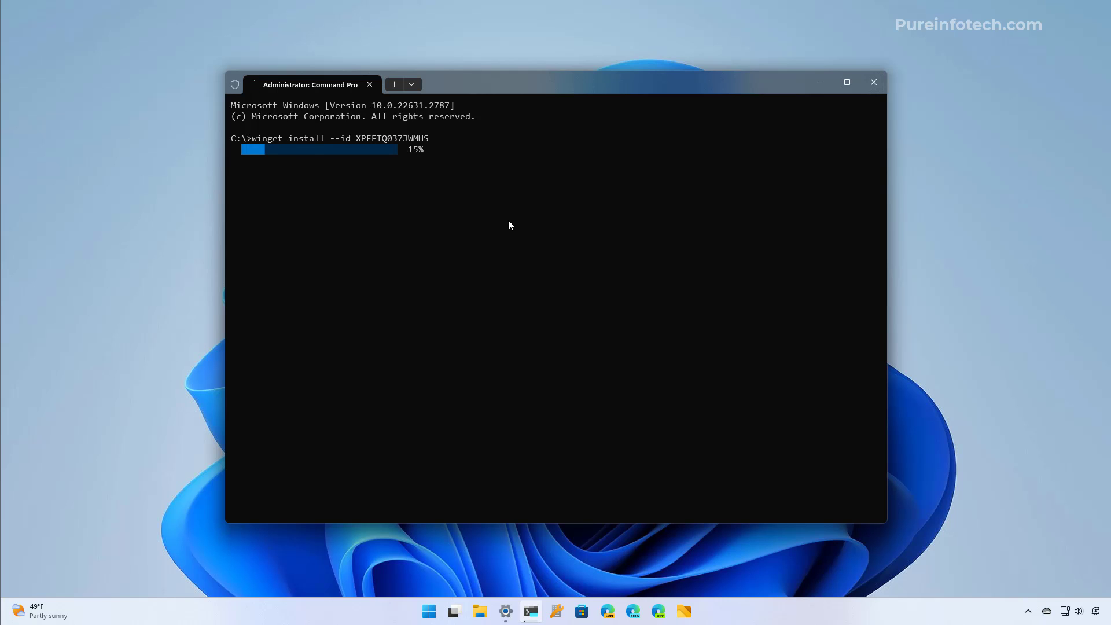
type("y")
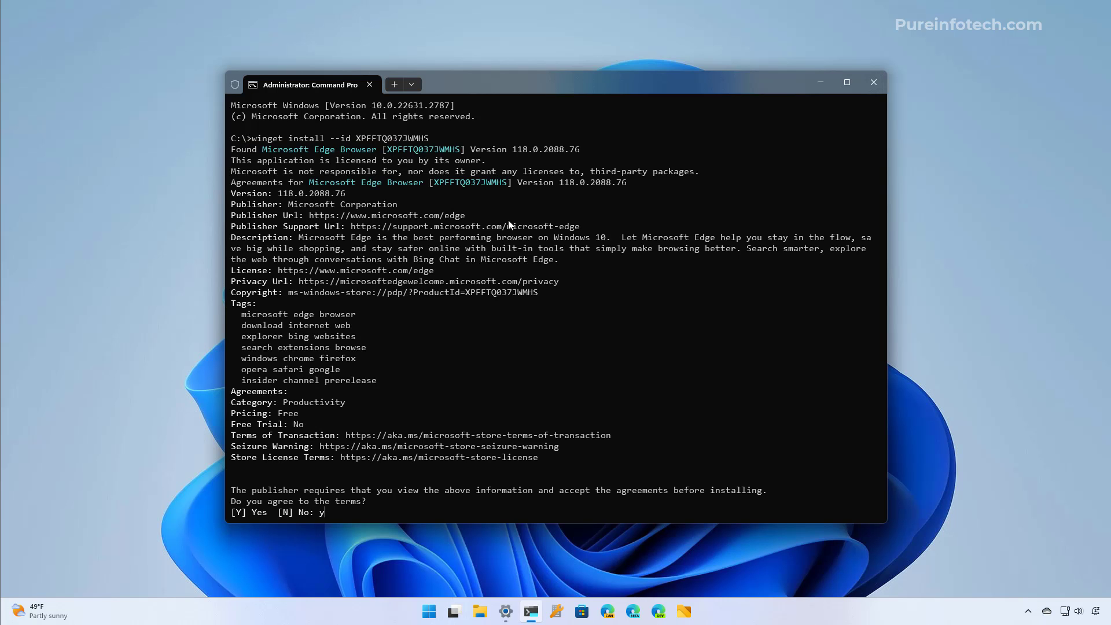
key("Return")
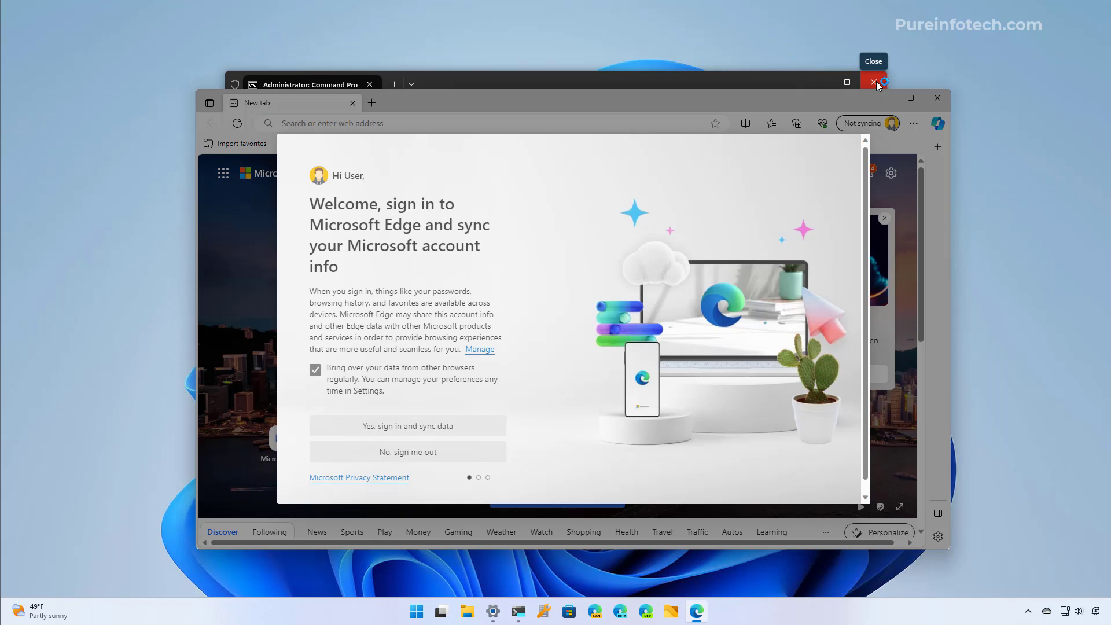
Close Terminal and confirm Microsoft Edge appears again in Settings' Installed apps
left_click(877, 85)
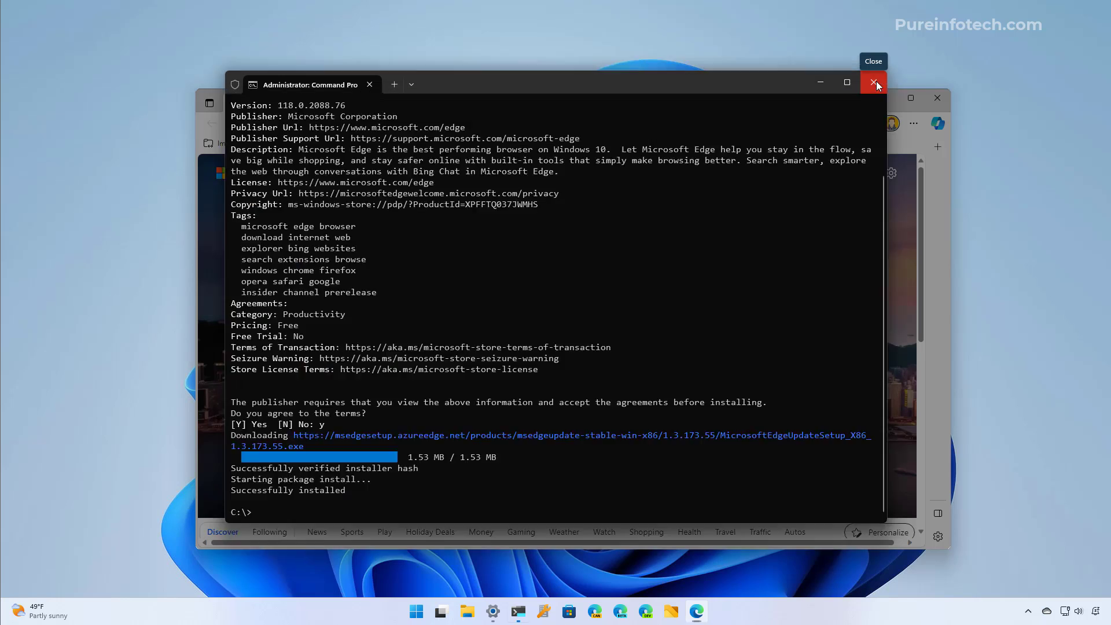
left_click(493, 613)
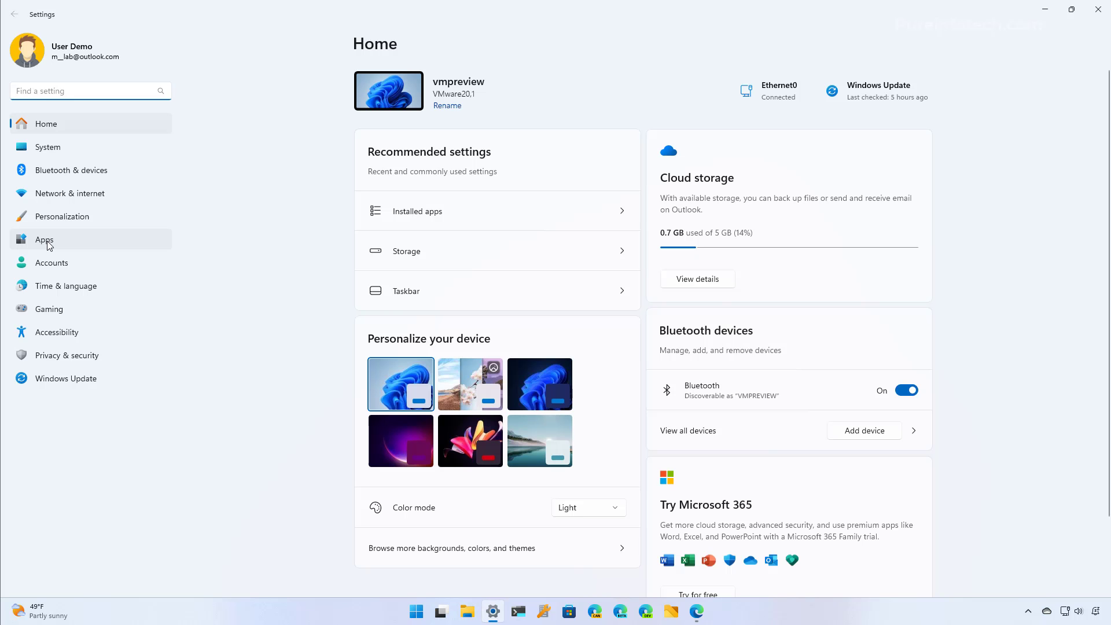
left_click(49, 244)
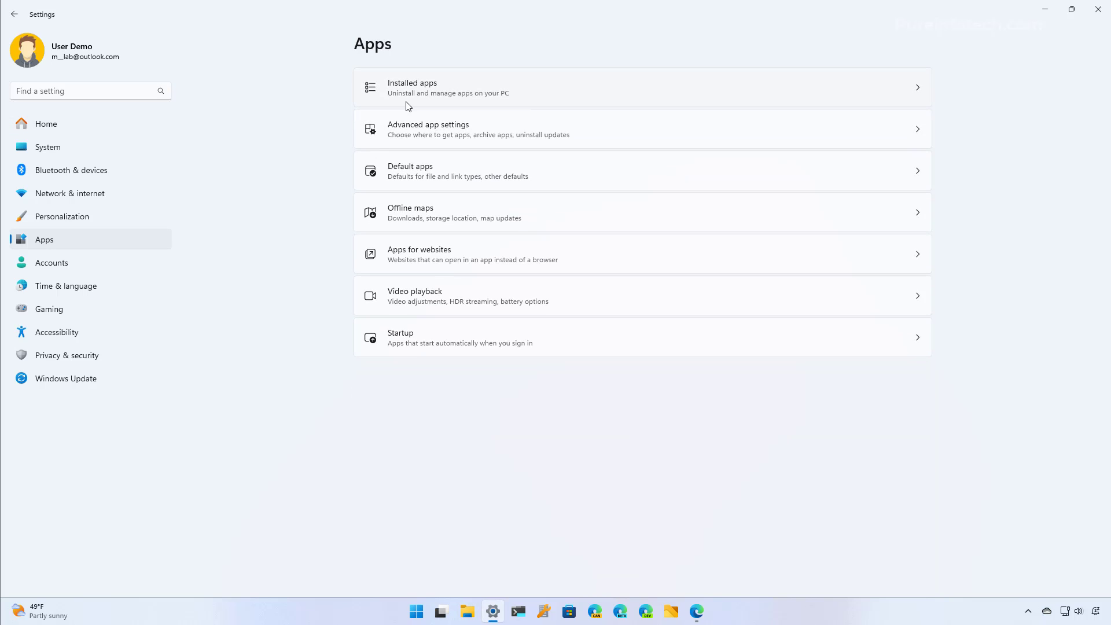
left_click(424, 91)
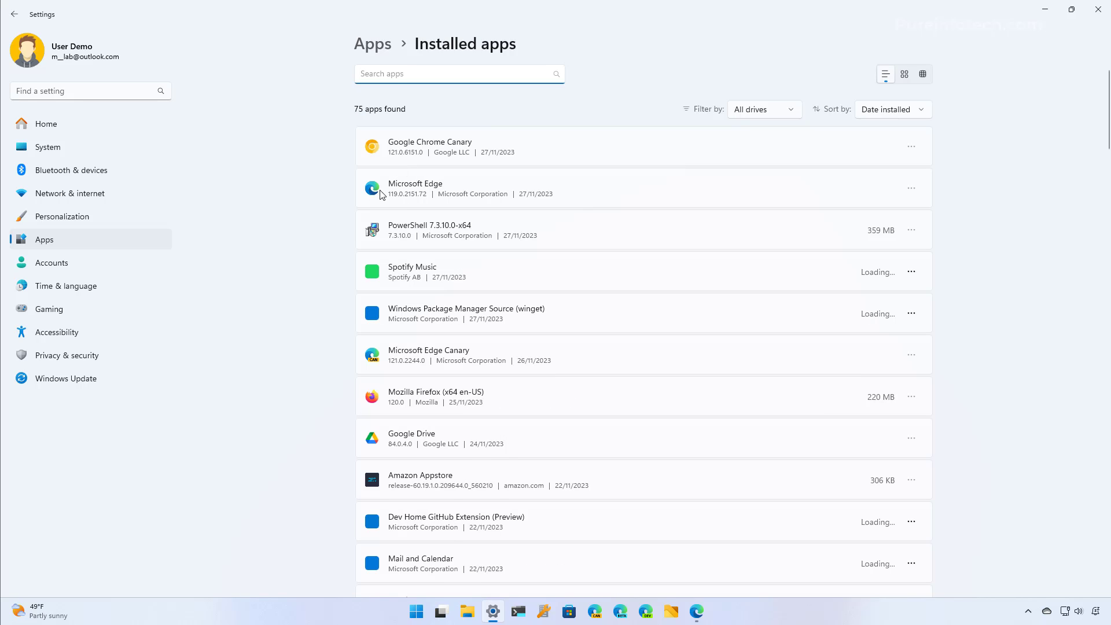
left_click(911, 188)
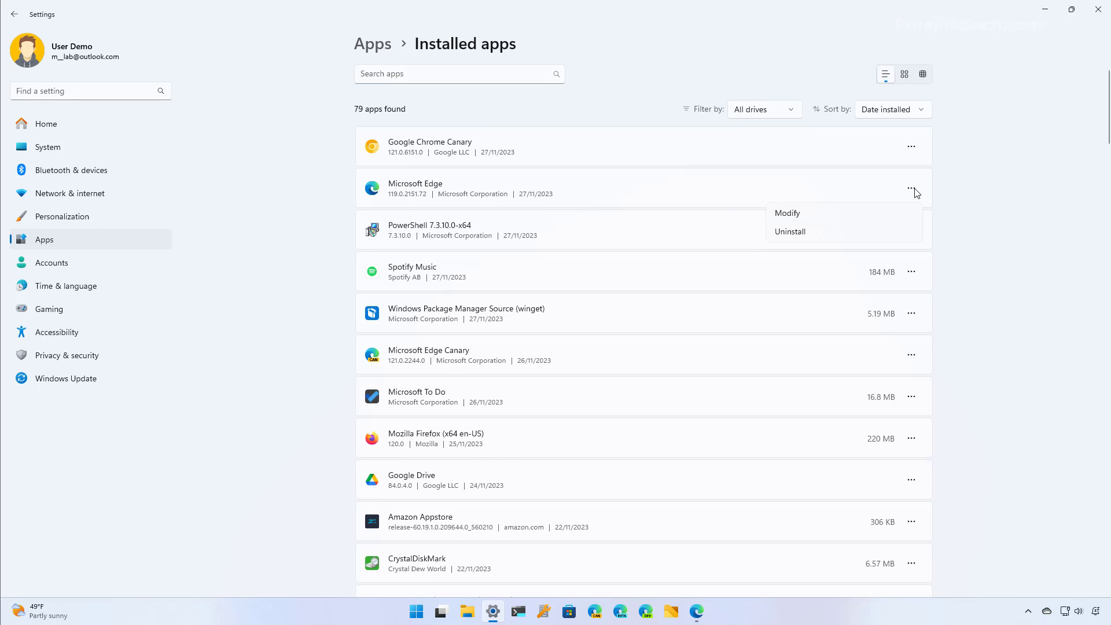